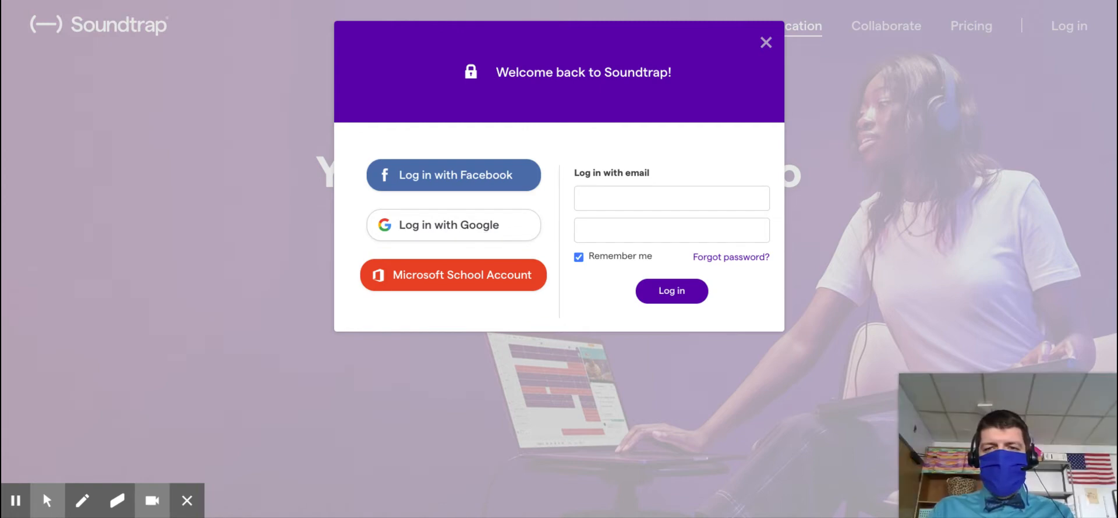
# Step: Log in through the Welcome back dialog to reach the free account's profile page
pyautogui.click(48, 501)
pyautogui.click(16, 502)
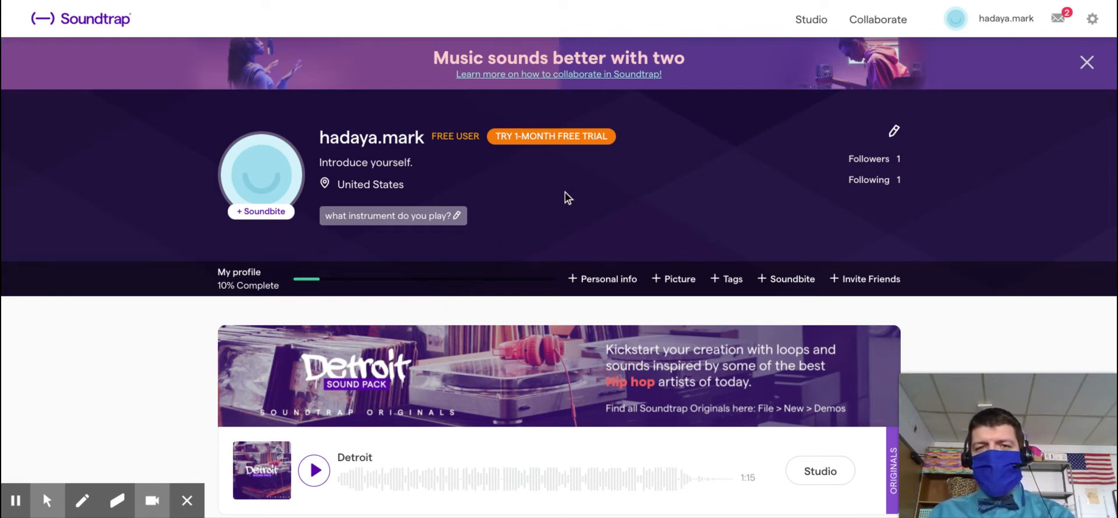
pyautogui.scroll(-1, 569, 181)
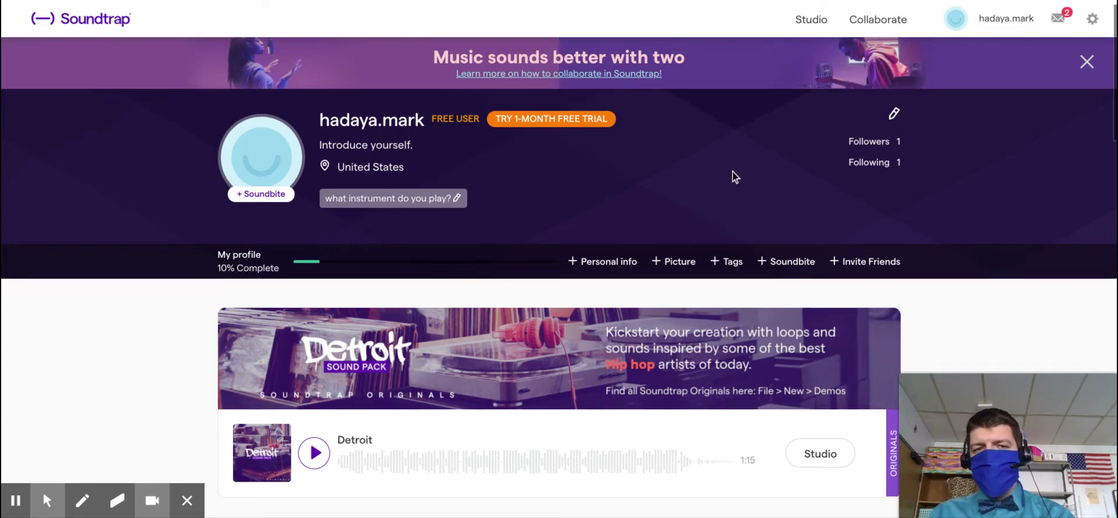
pyautogui.scroll(-5, 552, 166)
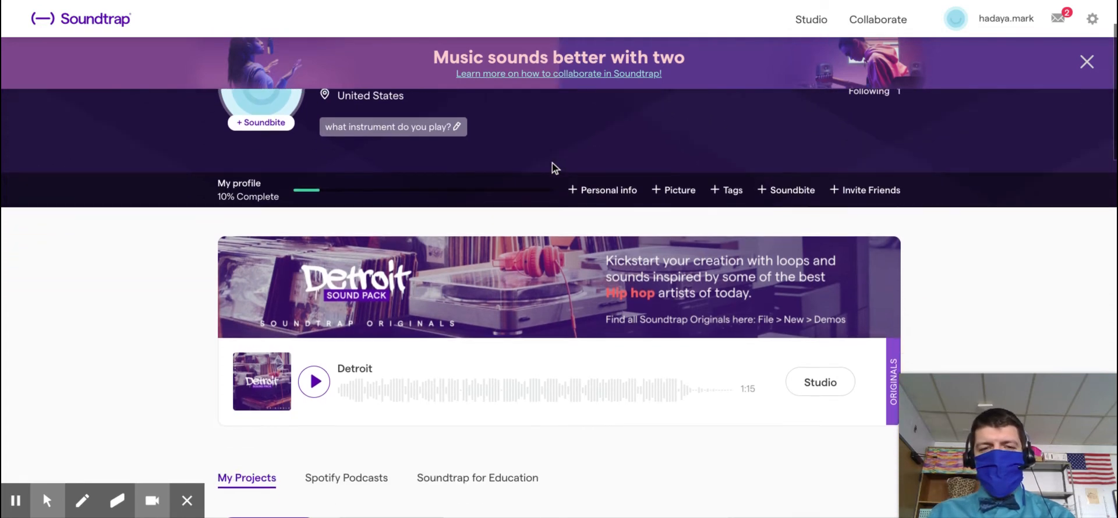
pyautogui.scroll(-5, 553, 173)
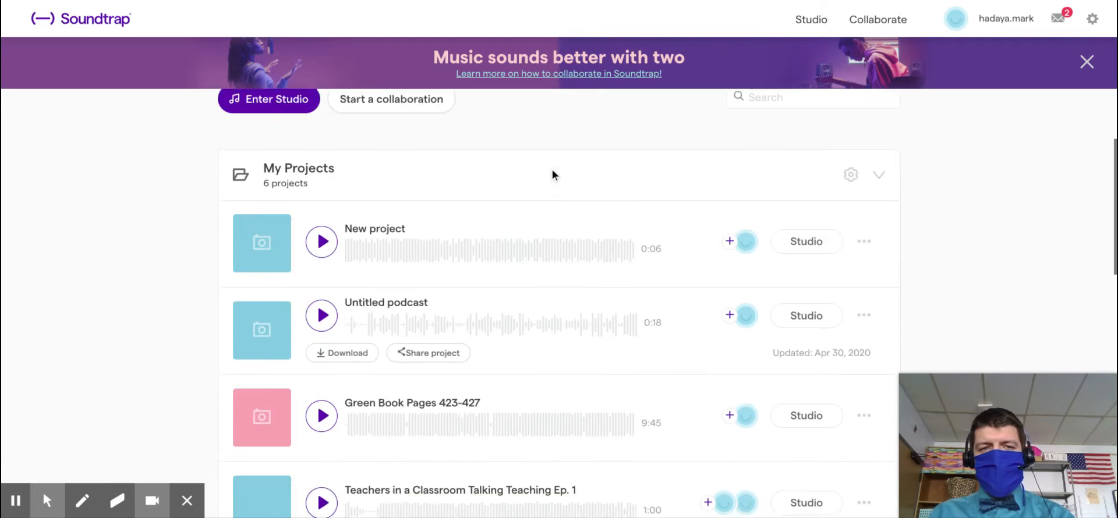
pyautogui.scroll(-3, 532, 231)
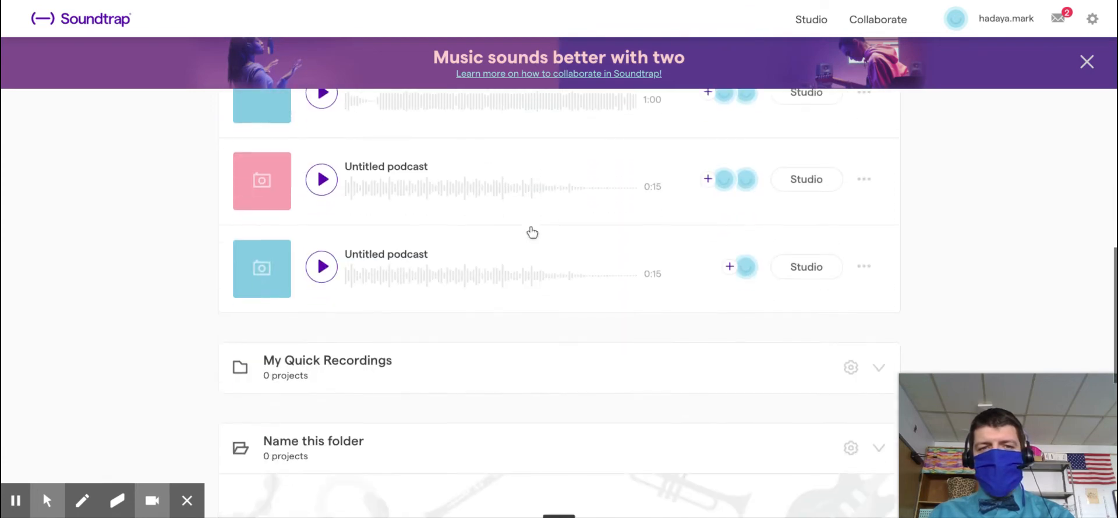
pyautogui.scroll(3, 531, 232)
pyautogui.scroll(2, 533, 233)
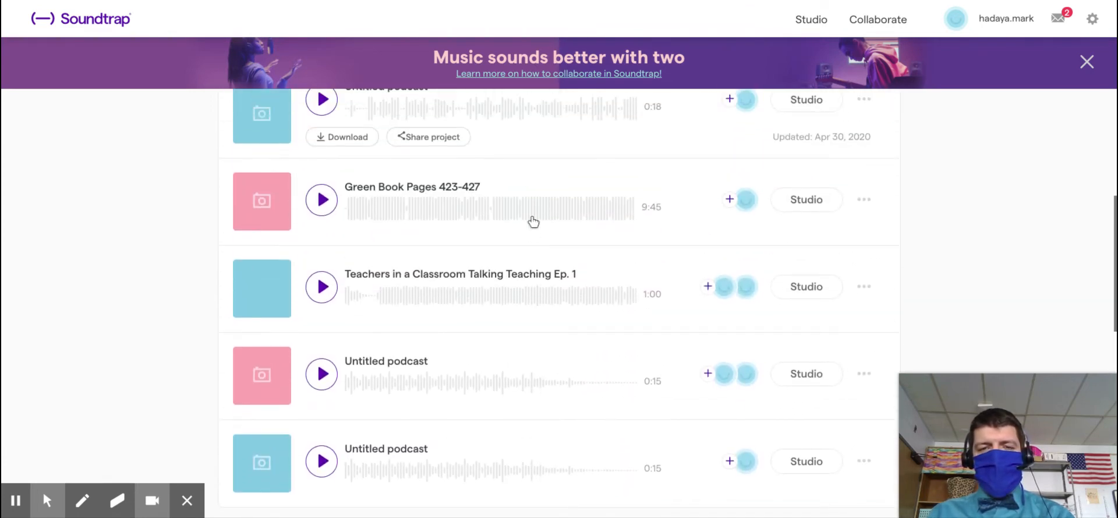
pyautogui.scroll(2, 565, 263)
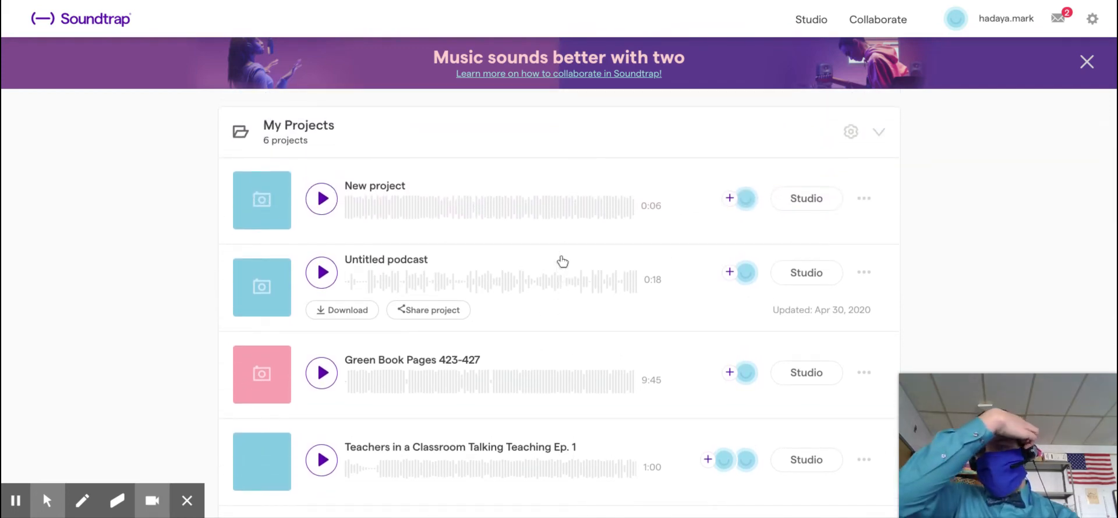
pyautogui.scroll(1, 582, 247)
pyautogui.scroll(3, 582, 247)
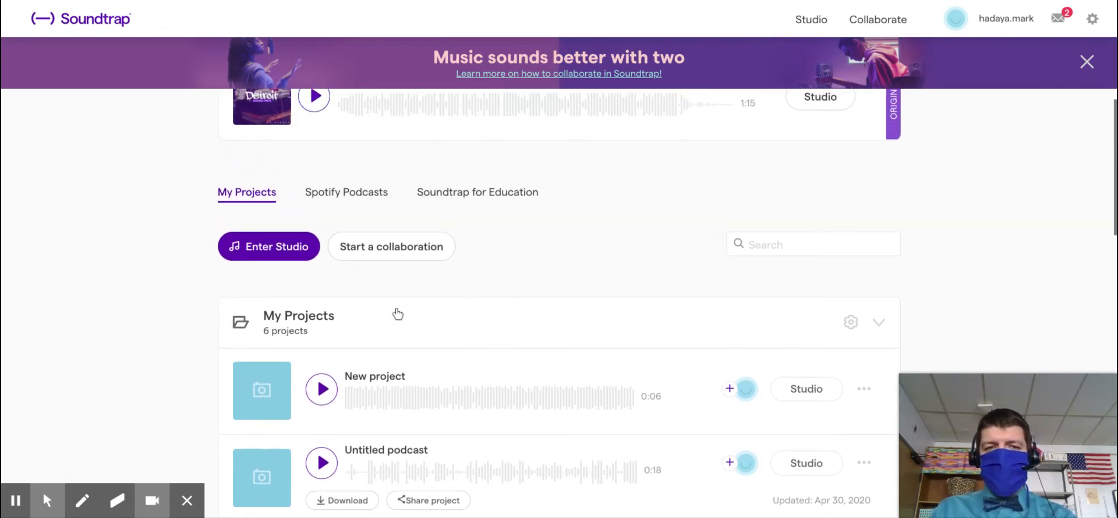
pyautogui.click(299, 256)
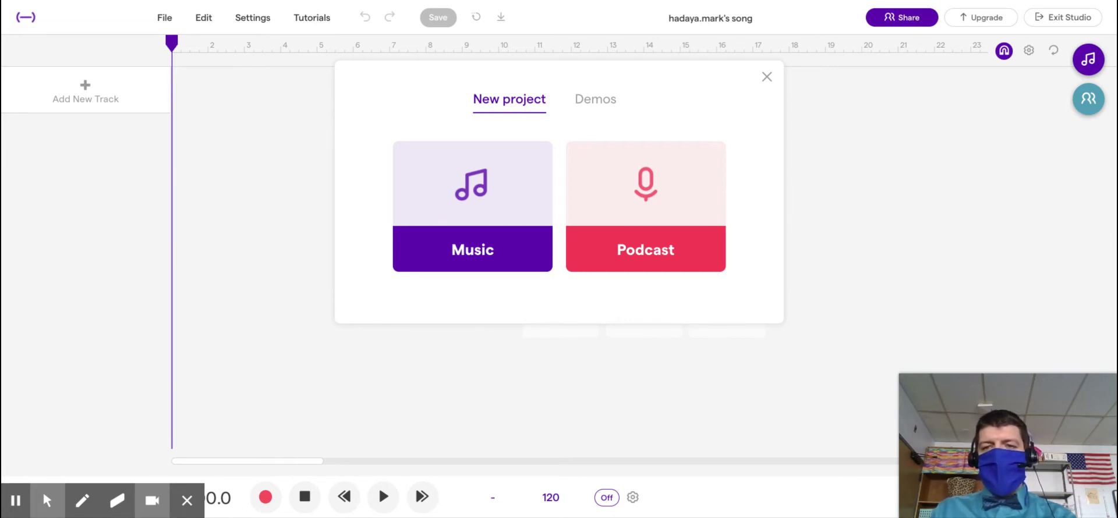
pyautogui.click(702, 231)
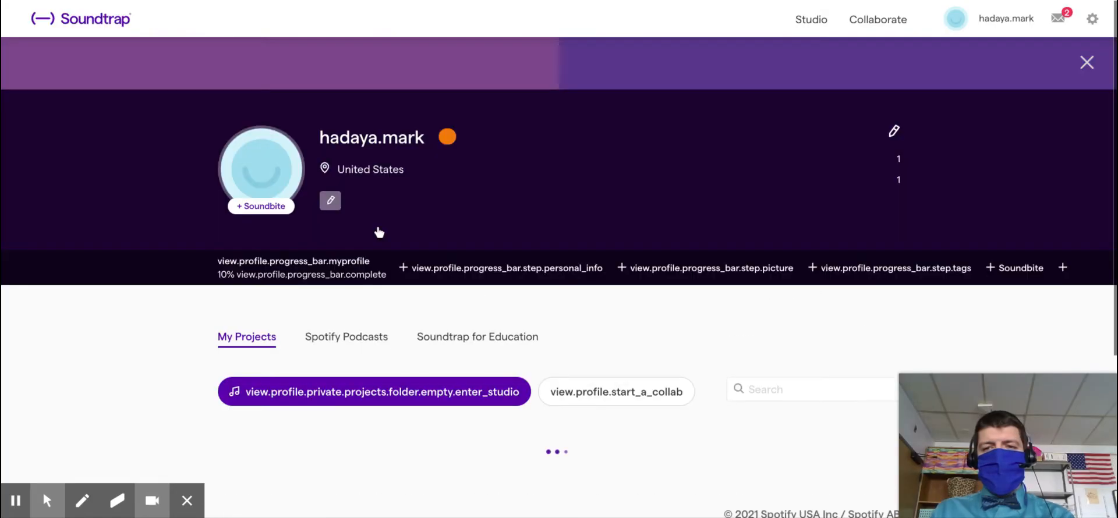
# Step: Start a new collaboration and enter the colleague's e-mail address as the invitee
pyautogui.scroll(-5, 459, 239)
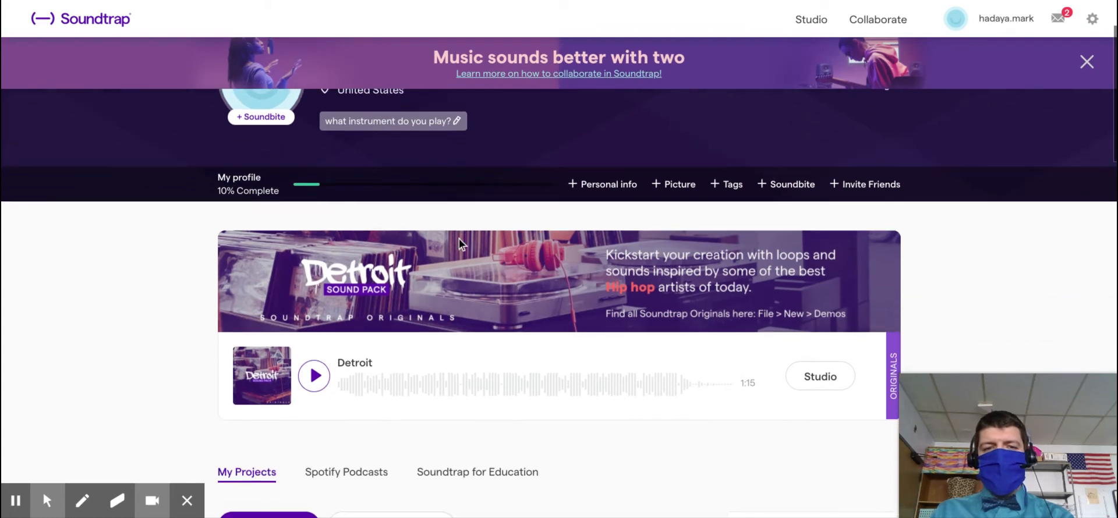
pyautogui.click(433, 338)
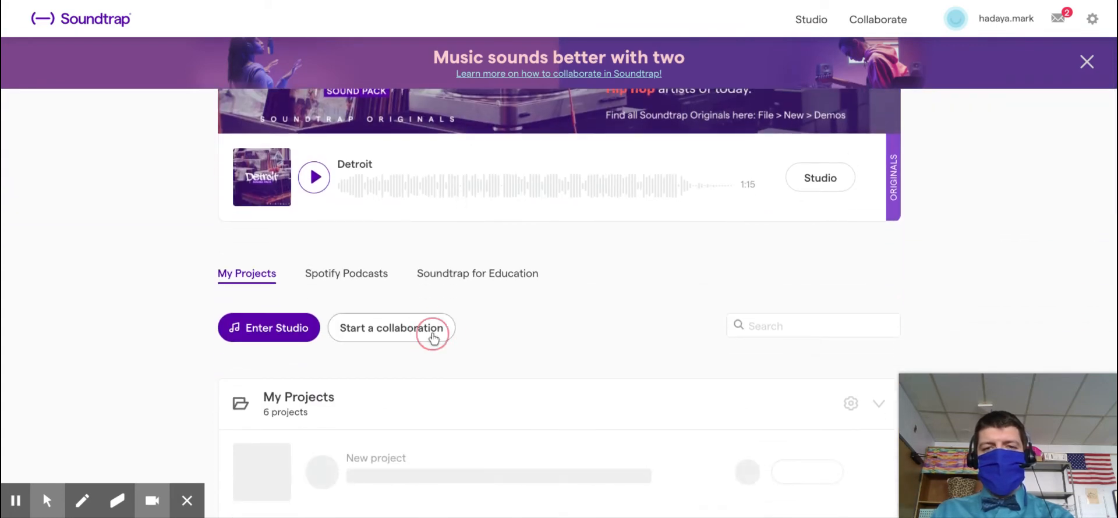
pyautogui.click(553, 146)
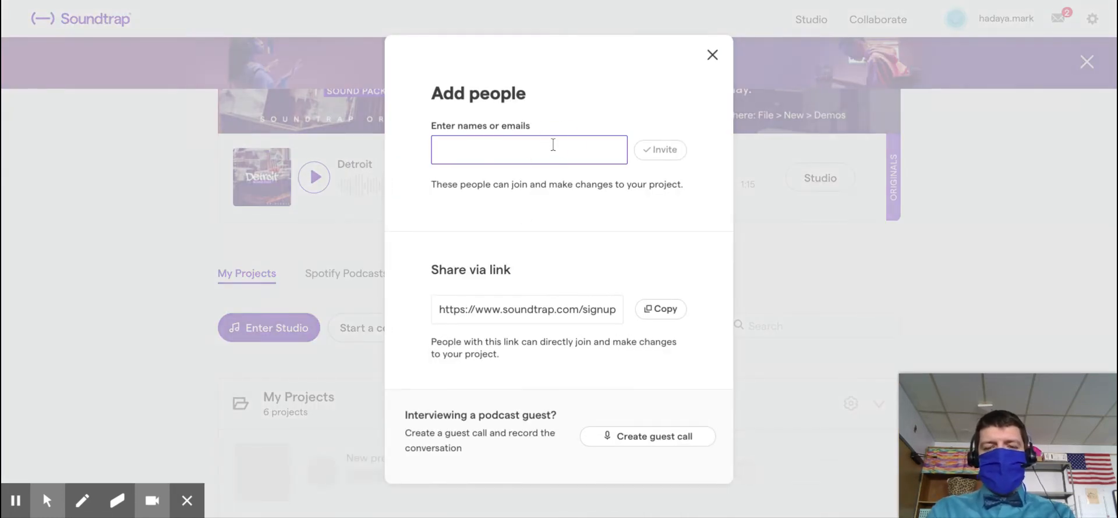
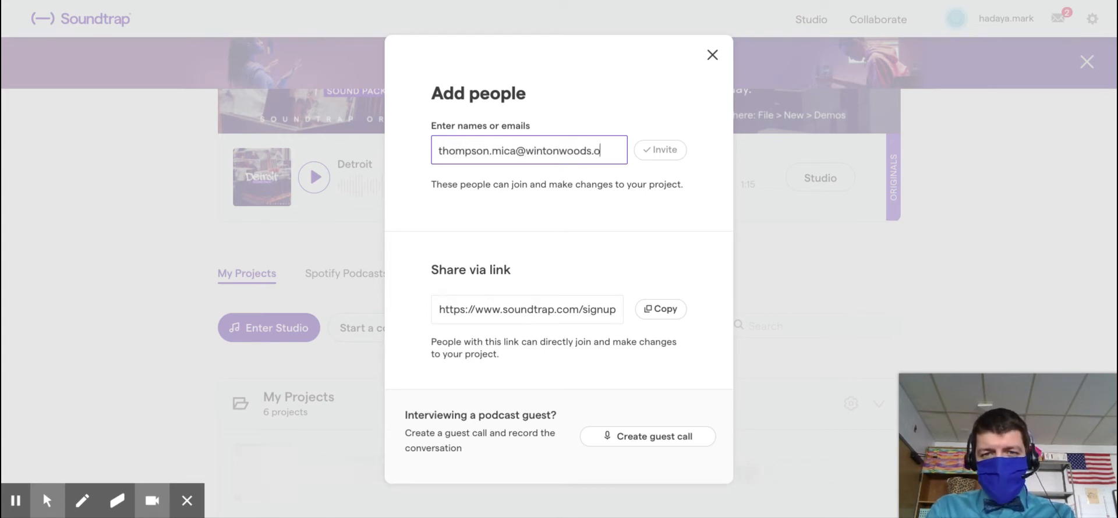
pyautogui.click(609, 219)
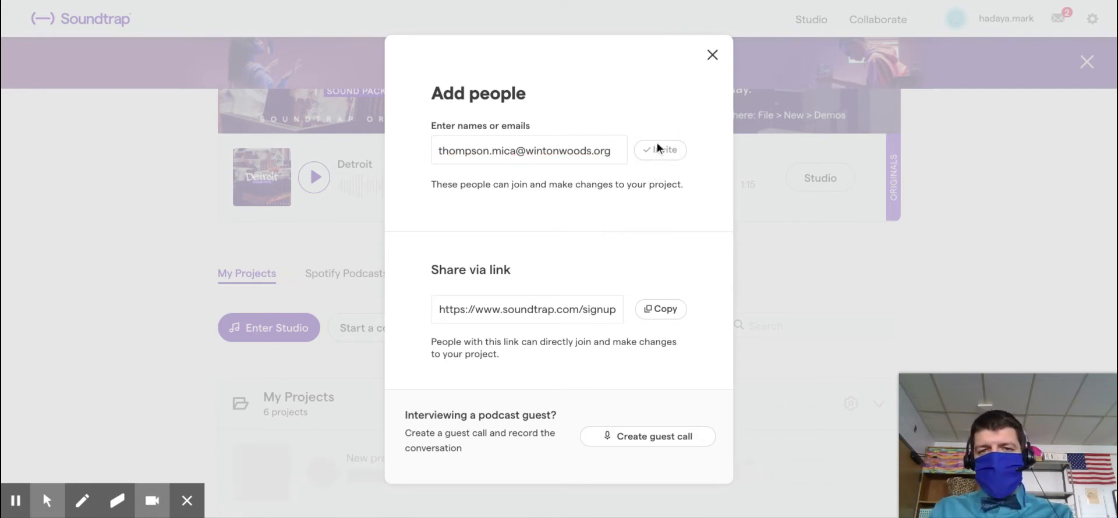
# Step: Turn the e-mail into an invitee entry, send the invite, and close the Add people dialog
pyautogui.click(619, 150)
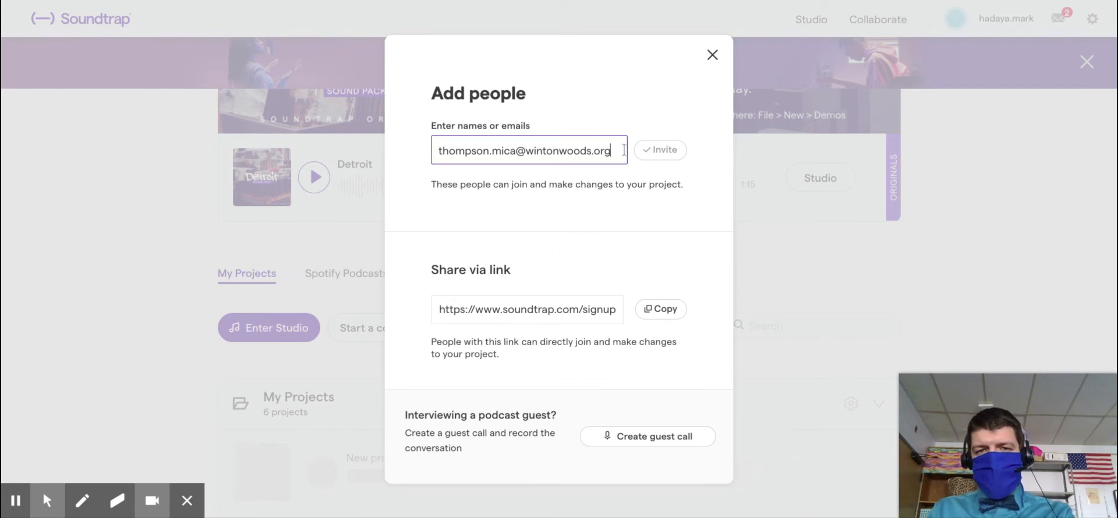
pyautogui.press('Return')
pyautogui.click(654, 153)
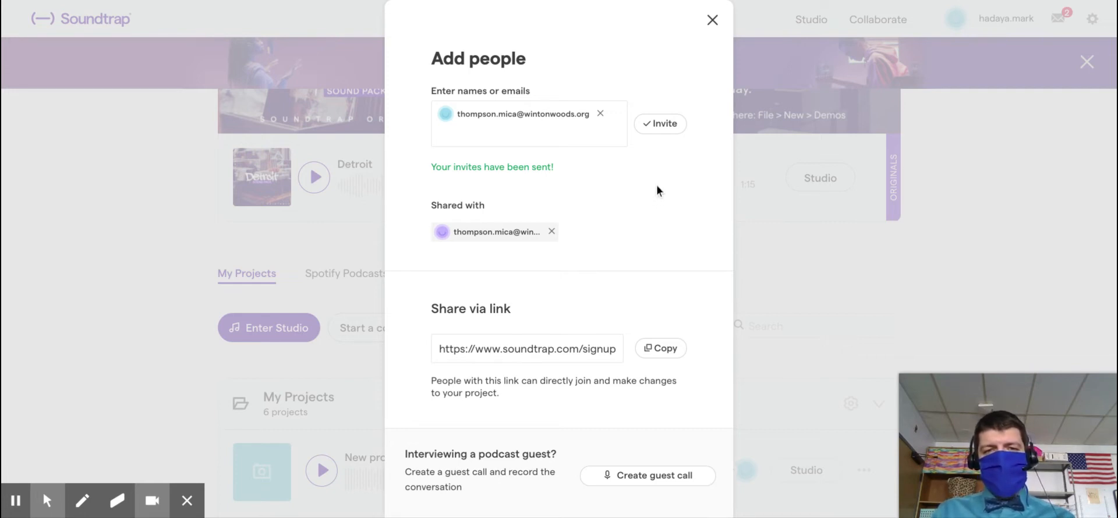
pyautogui.scroll(-1, 626, 180)
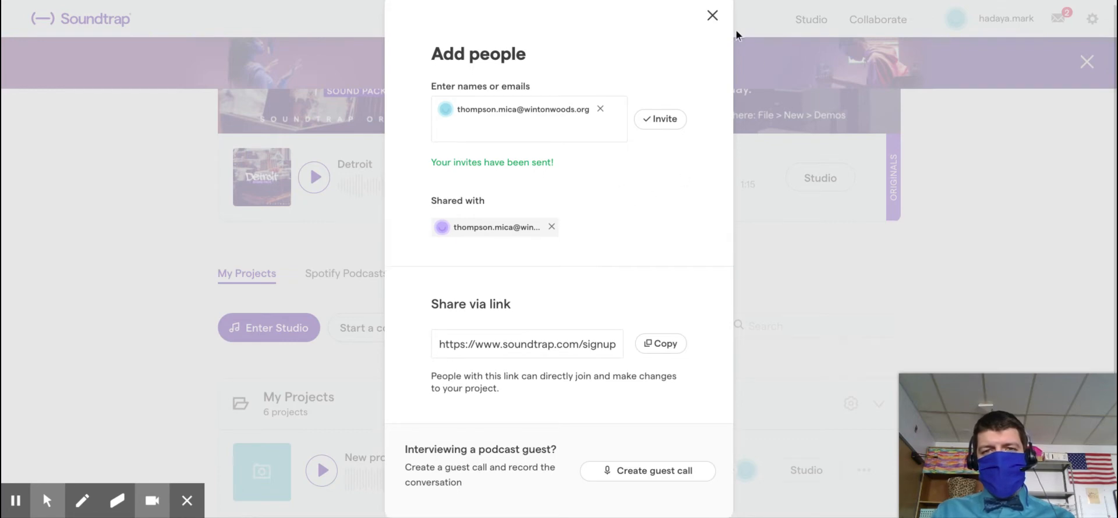
pyautogui.click(712, 16)
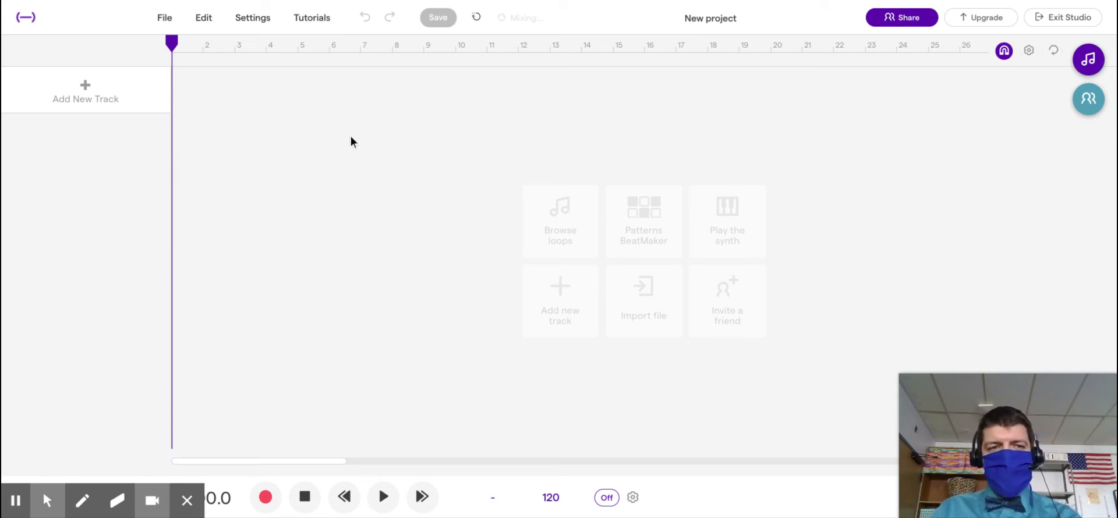
# Step: Add a Voice & microphones track with the Computer Mic Enhancer preset
pyautogui.click(72, 93)
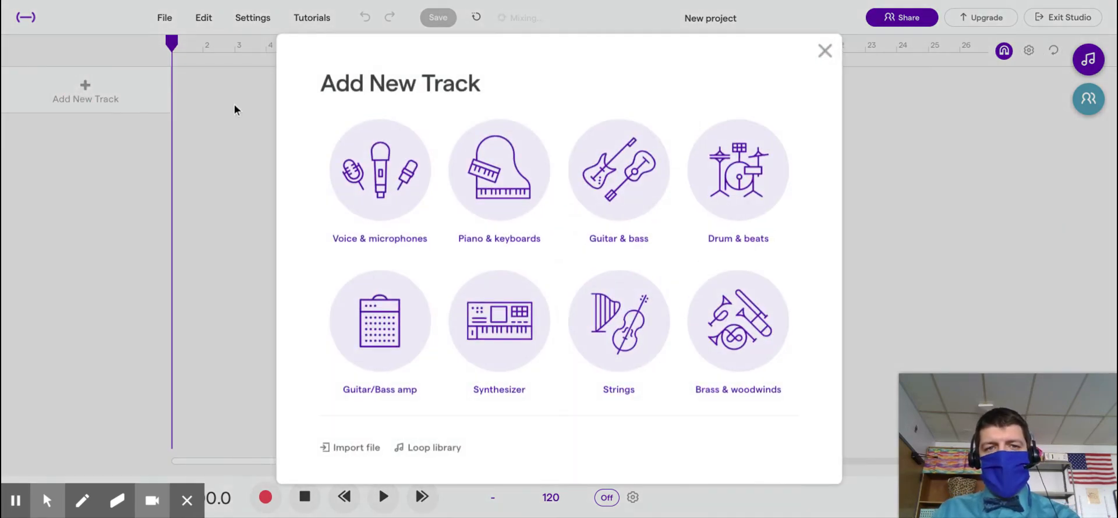
pyautogui.click(376, 169)
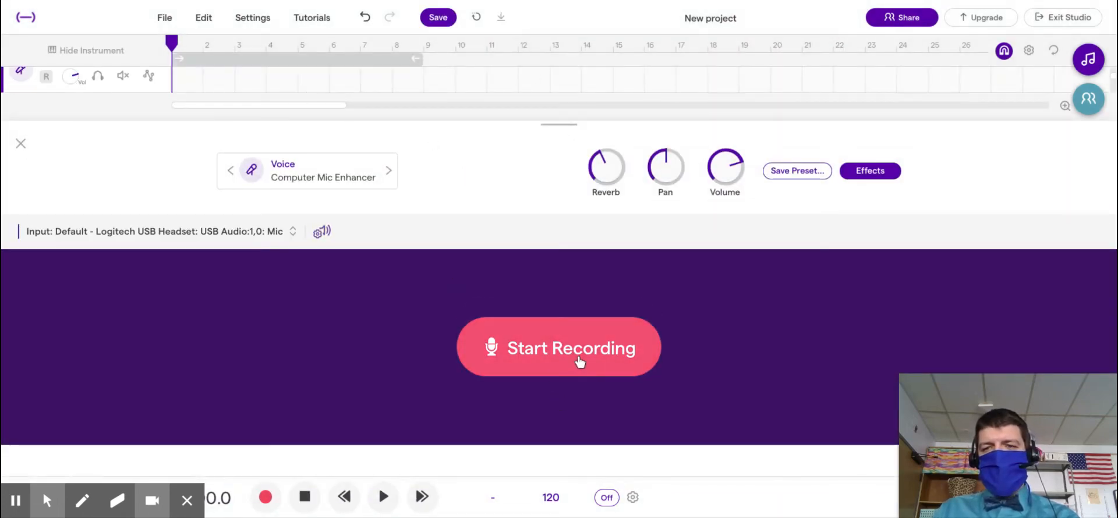
# Step: Check the voice track's effects, then record a roughly 19-second microphone take
pyautogui.click(867, 172)
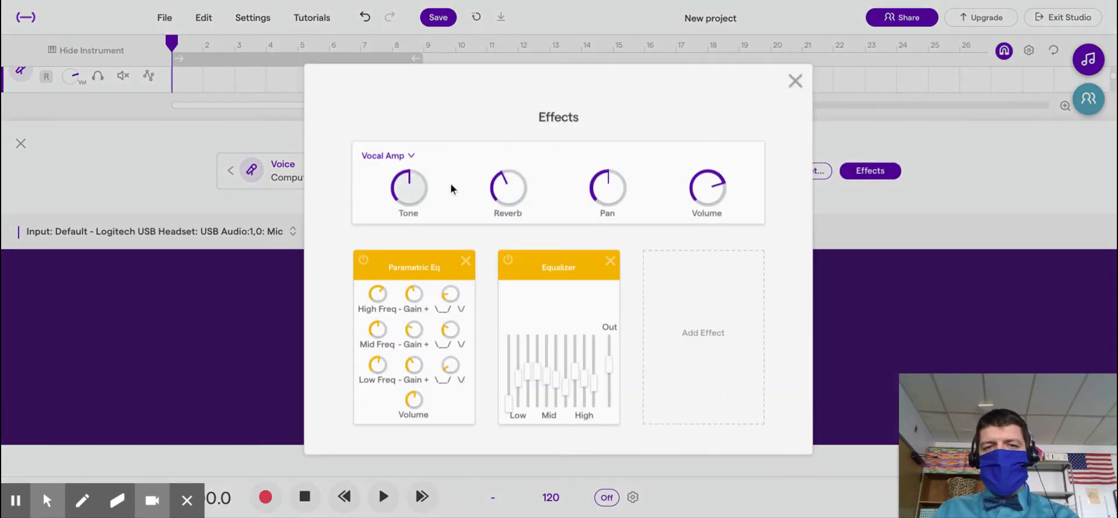
pyautogui.click(795, 81)
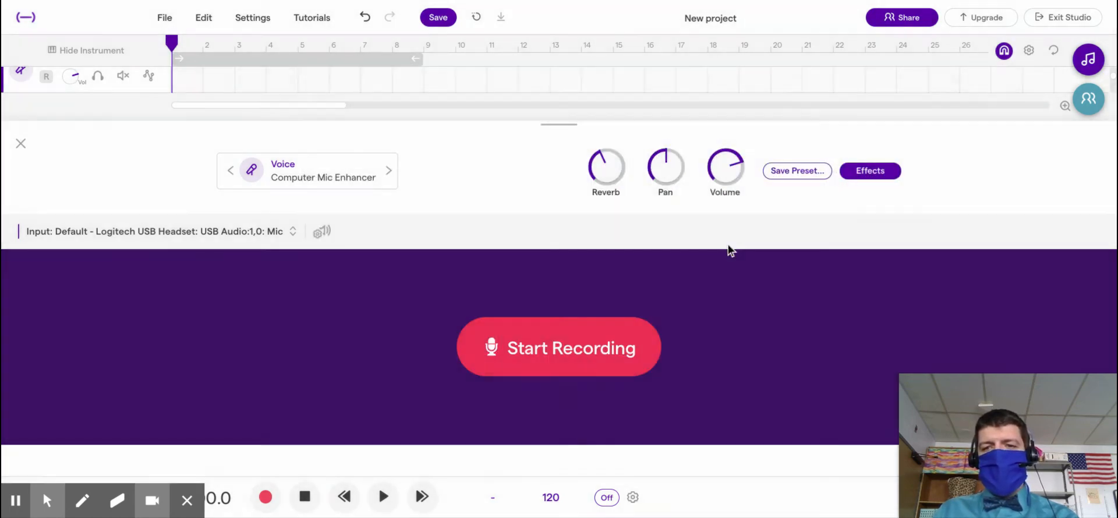
pyautogui.click(572, 367)
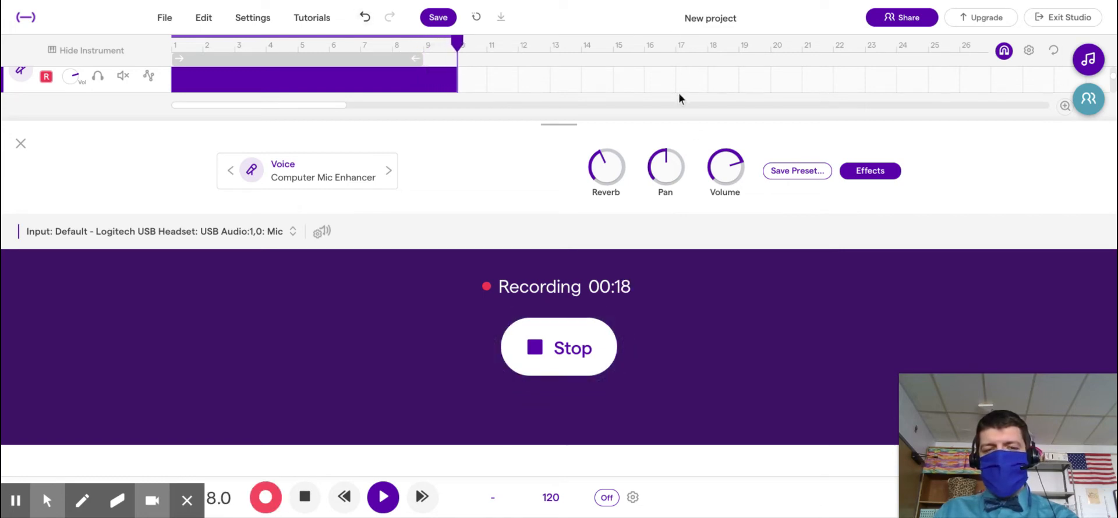
pyautogui.click(588, 324)
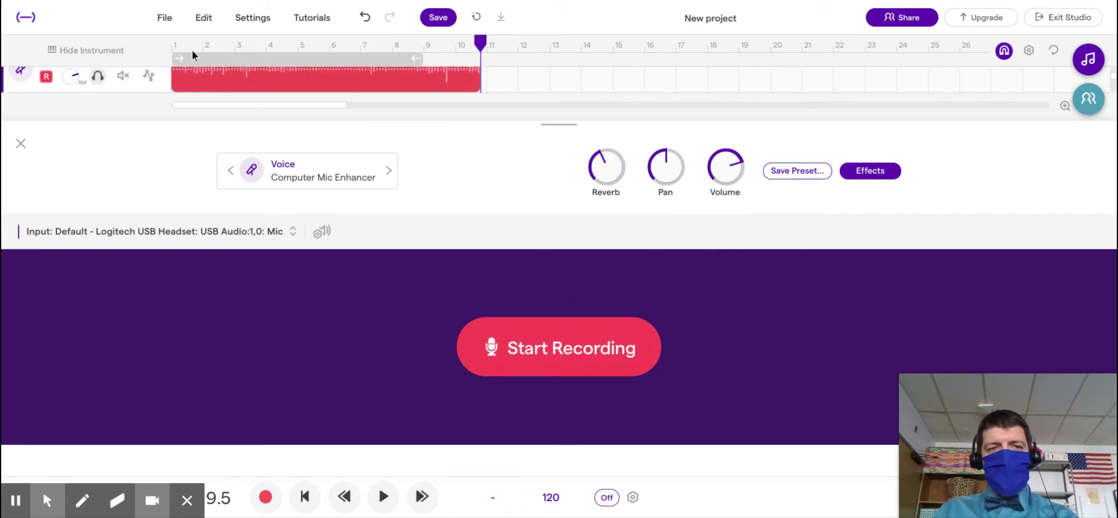
# Step: Hide the instrument panel so the Voice track's Mic clip is visible
pyautogui.moveTo(476, 85)
pyautogui.mouseDown()
pyautogui.moveTo(318, 83)
pyautogui.moveTo(497, 82)
pyautogui.mouseUp()
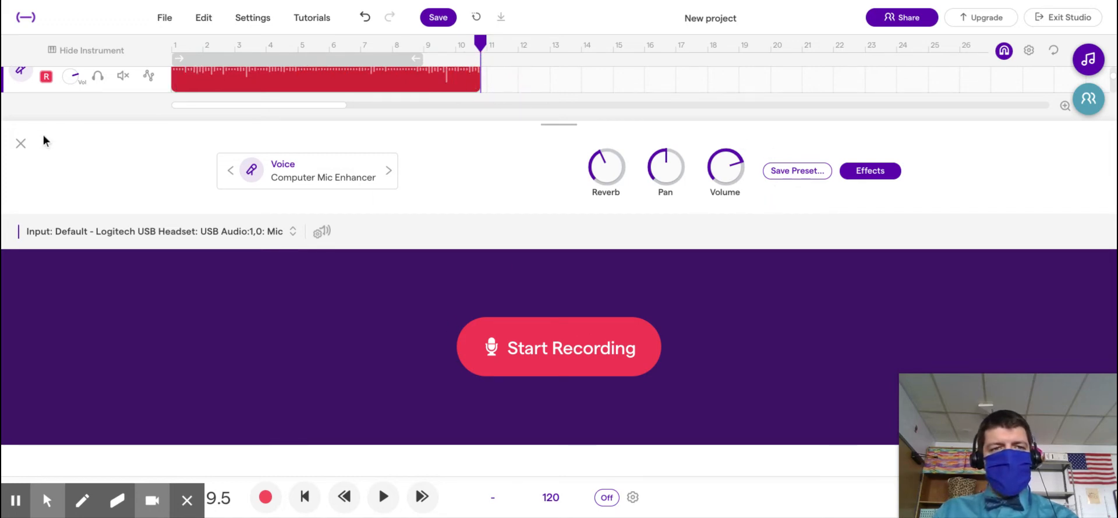
pyautogui.click(20, 143)
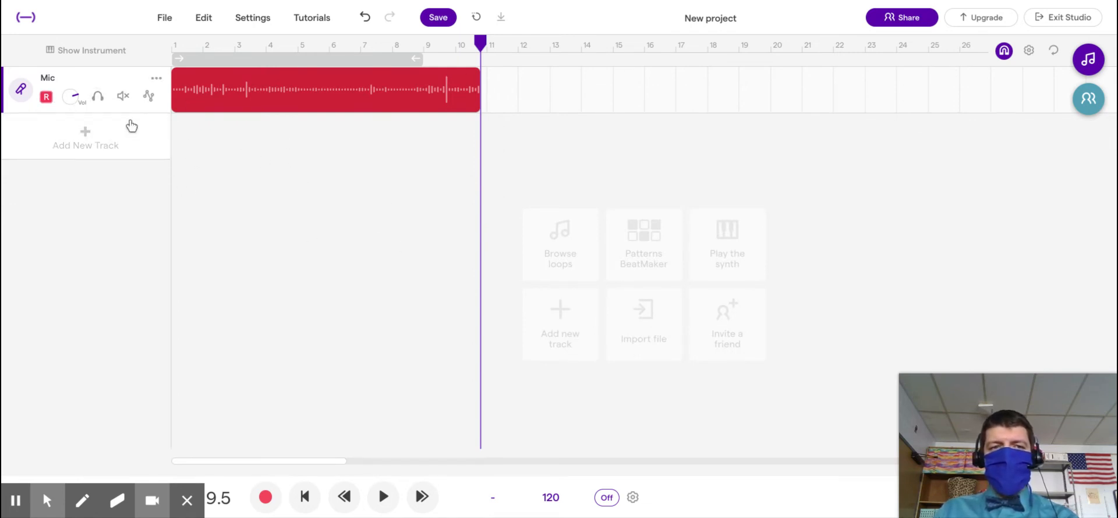
pyautogui.click(575, 257)
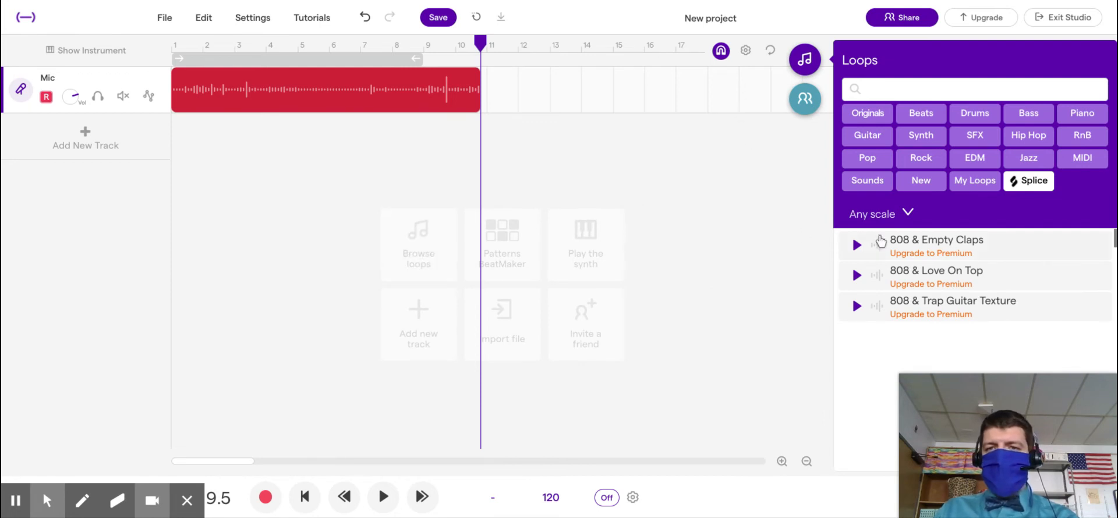
pyautogui.click(960, 144)
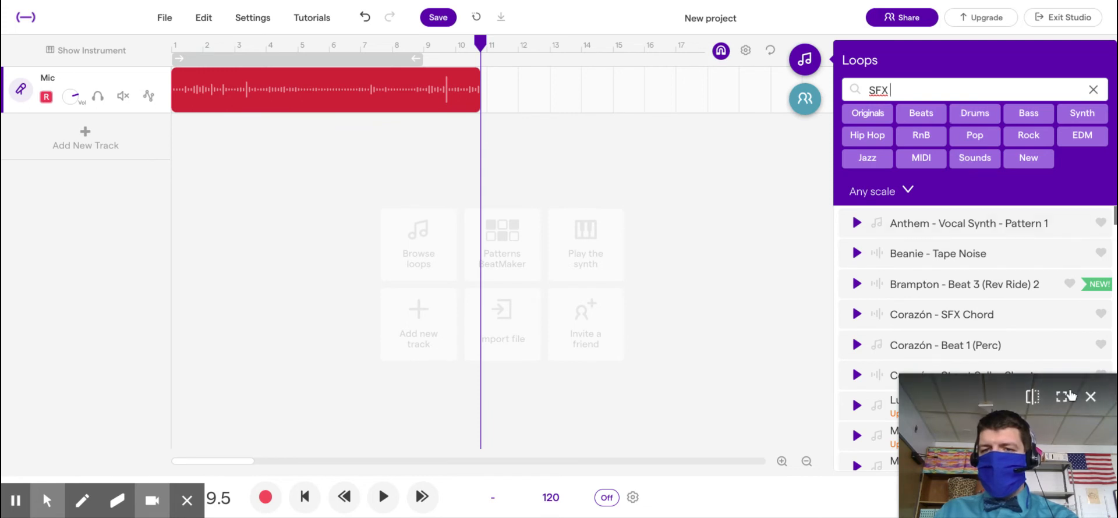
pyautogui.click(955, 315)
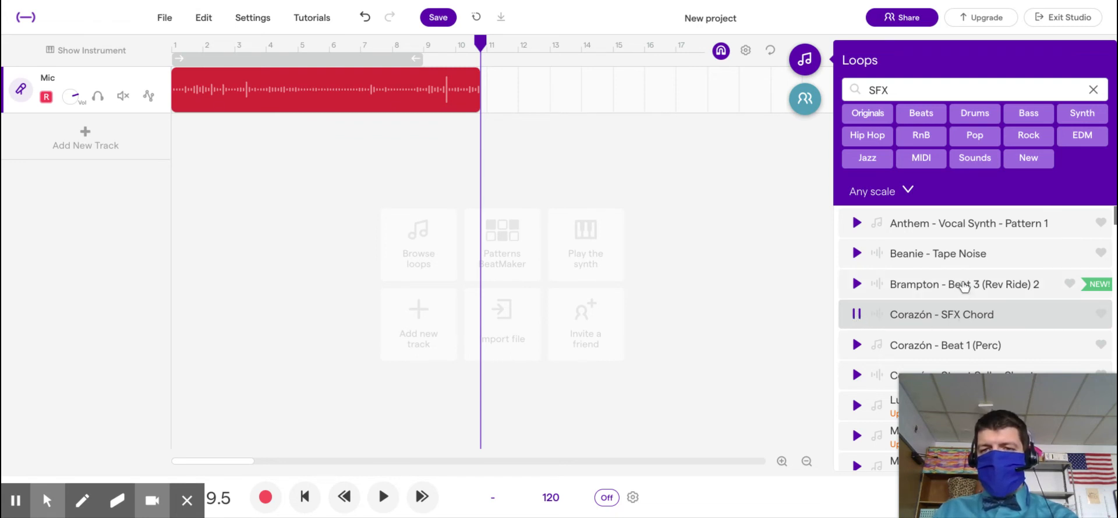
pyautogui.click(909, 268)
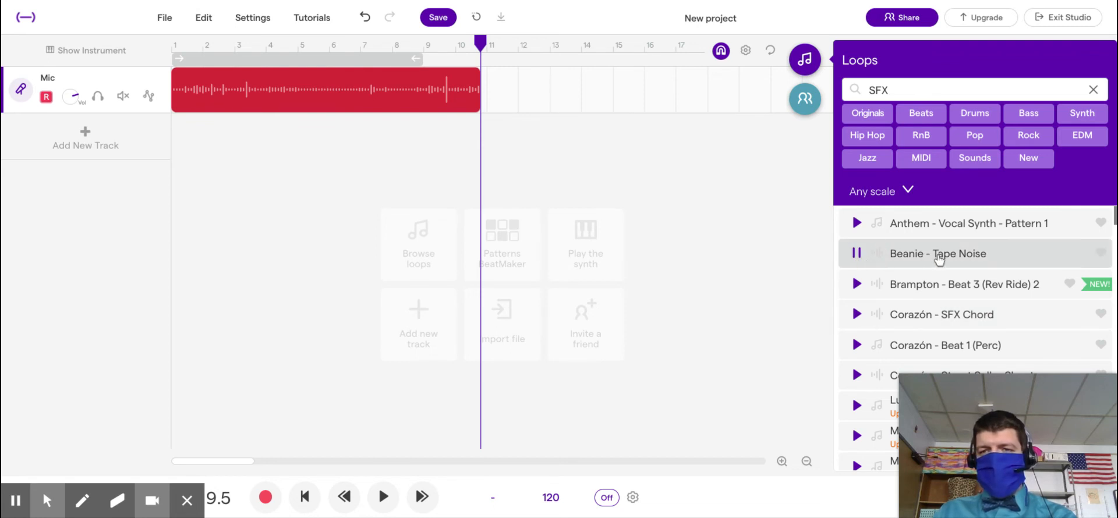
pyautogui.click(926, 263)
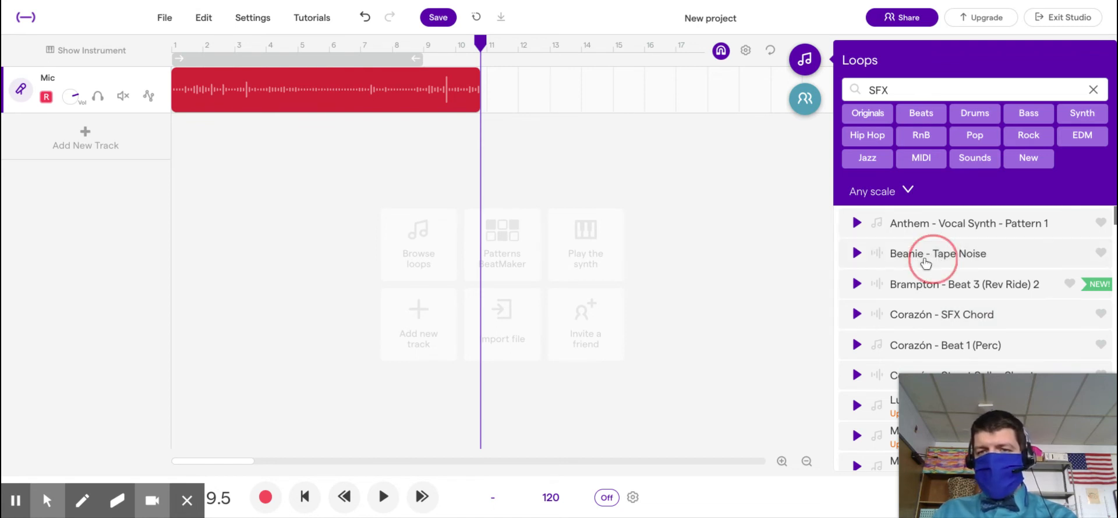
# Step: Place the Beanie - Tape Noise loop at bar 1 and shift the Mic clip to bar 6
pyautogui.moveTo(926, 263); pyautogui.dragTo(332, 137)
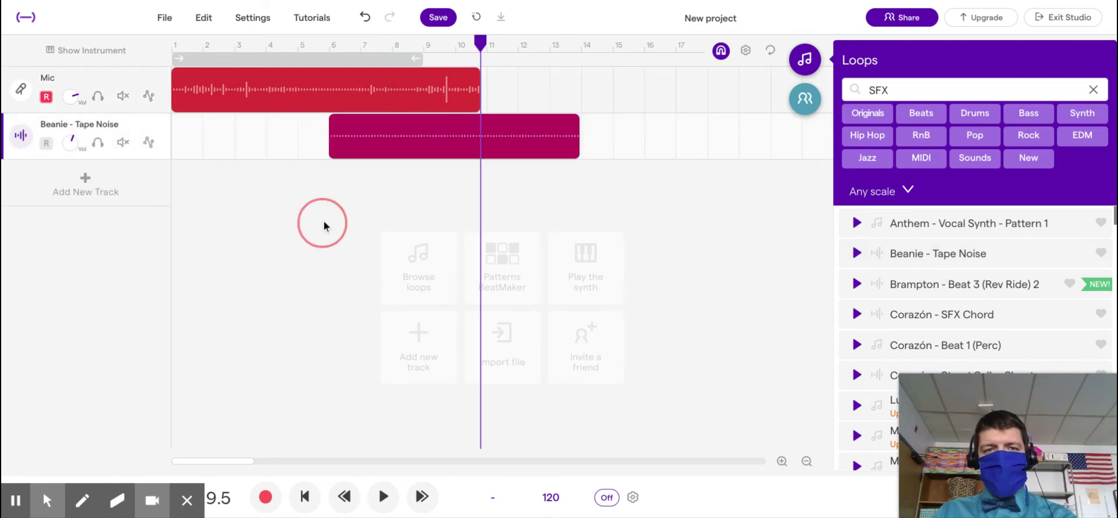
pyautogui.moveTo(563, 137); pyautogui.dragTo(354, 136)
pyautogui.moveTo(355, 106); pyautogui.dragTo(513, 105)
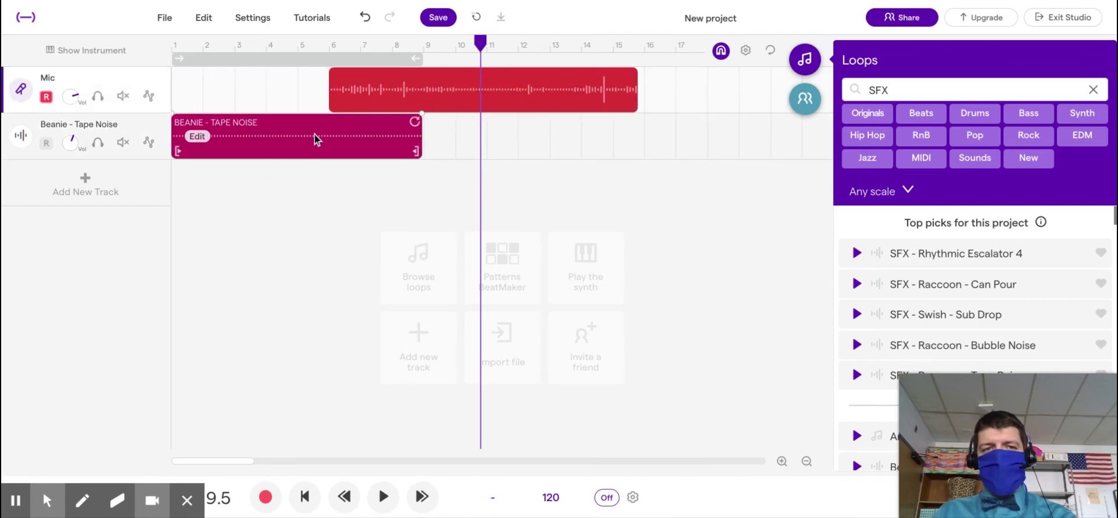
pyautogui.click(285, 141)
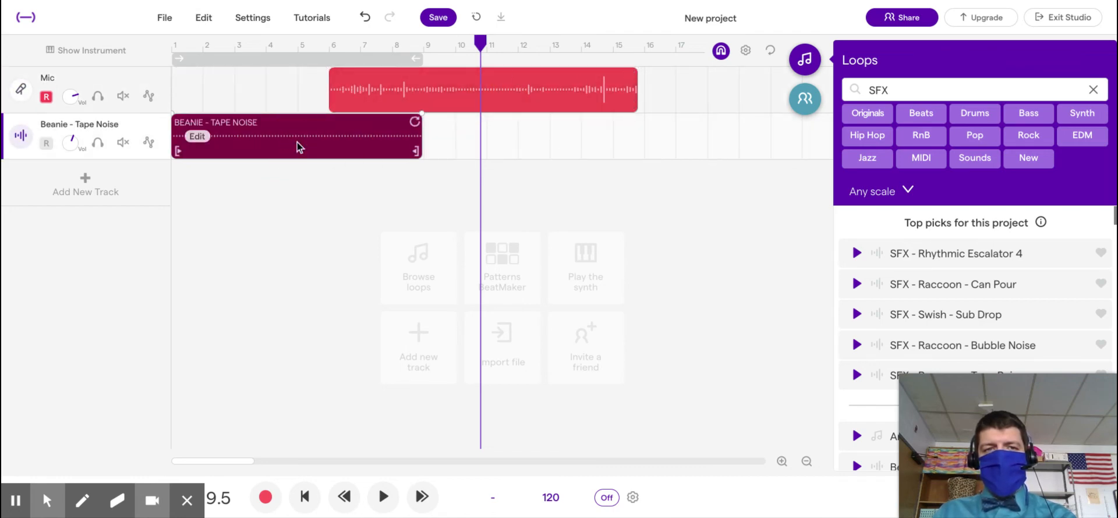
# Step: Add a fade-in to the Tape Noise clip and stretch it across the whole clip
pyautogui.click(198, 138)
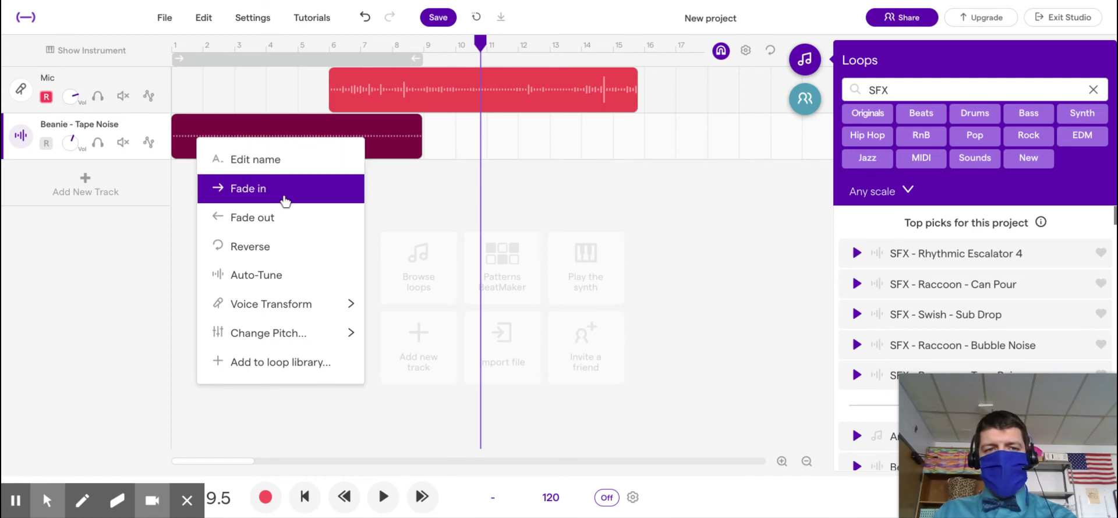
pyautogui.click(286, 200)
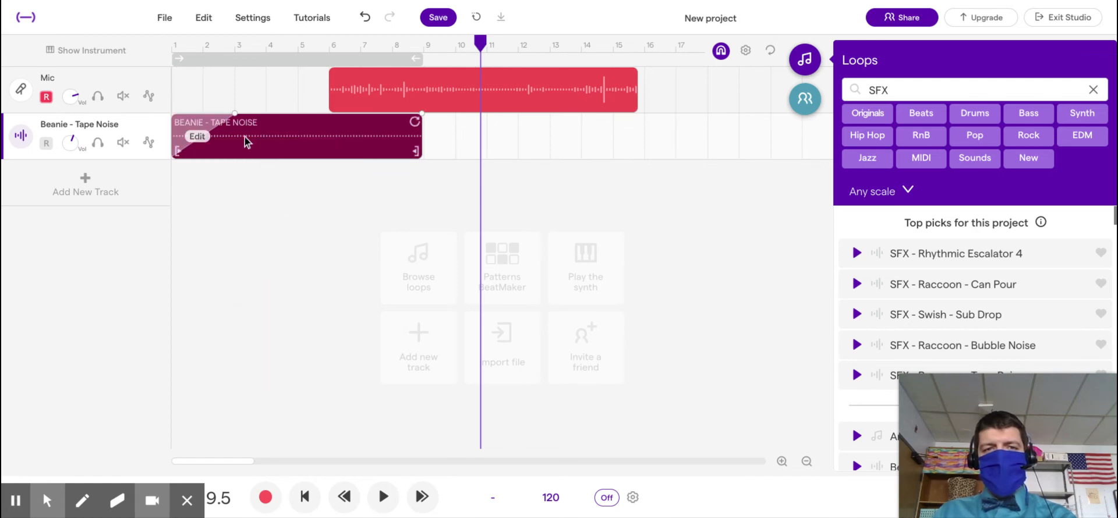
pyautogui.moveTo(234, 116); pyautogui.dragTo(337, 128)
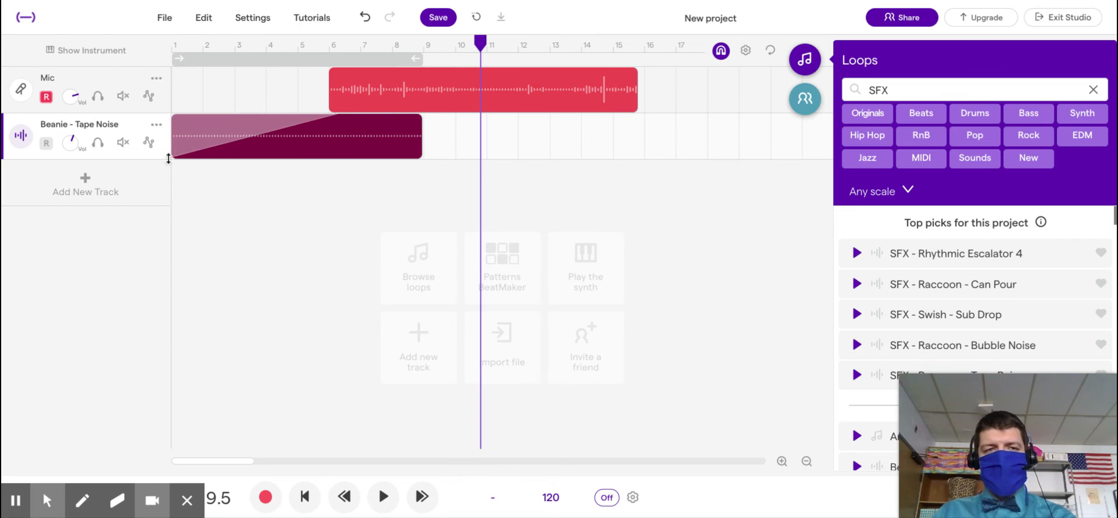
pyautogui.moveTo(337, 114); pyautogui.dragTo(423, 123)
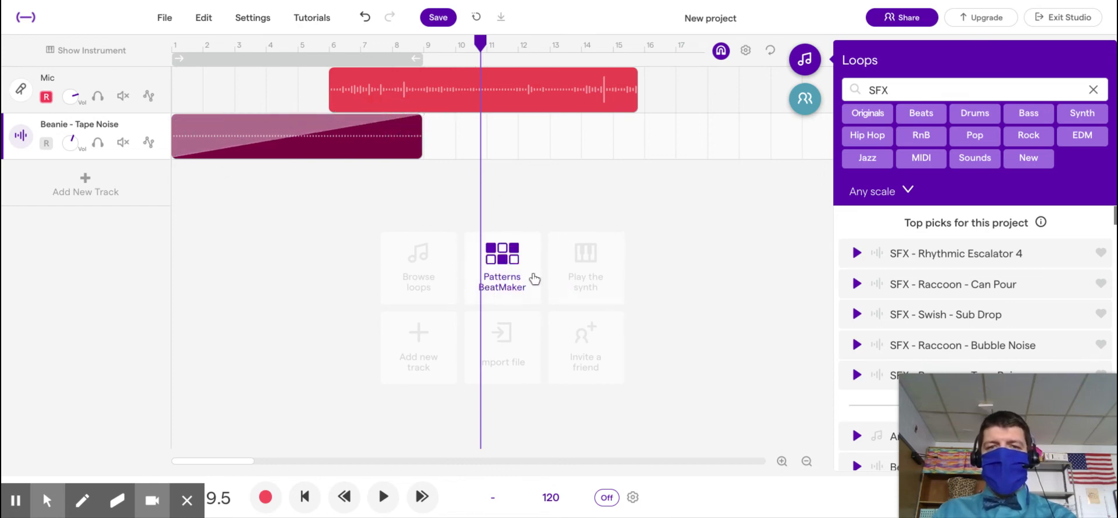
pyautogui.click(698, 244)
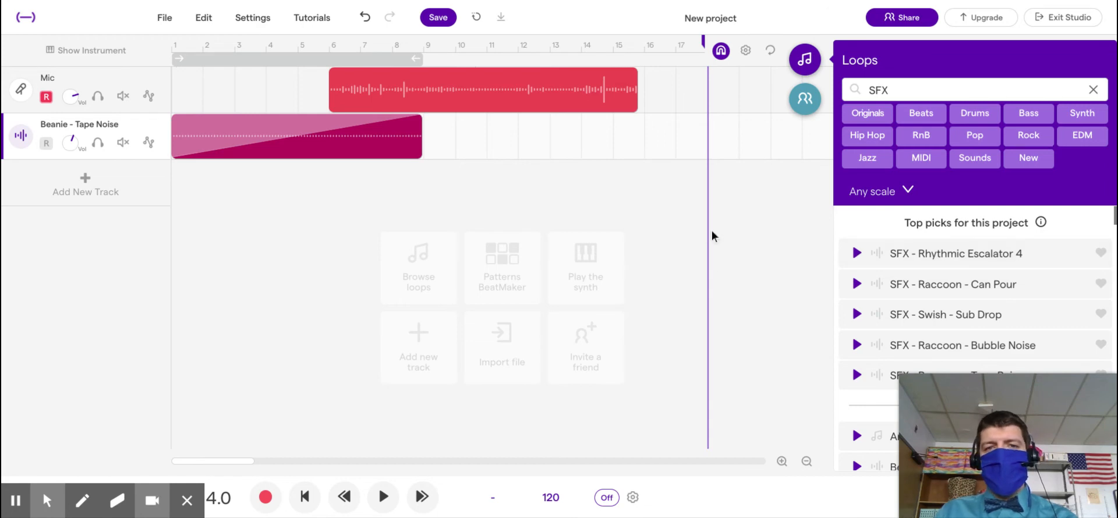
pyautogui.moveTo(264, 123)
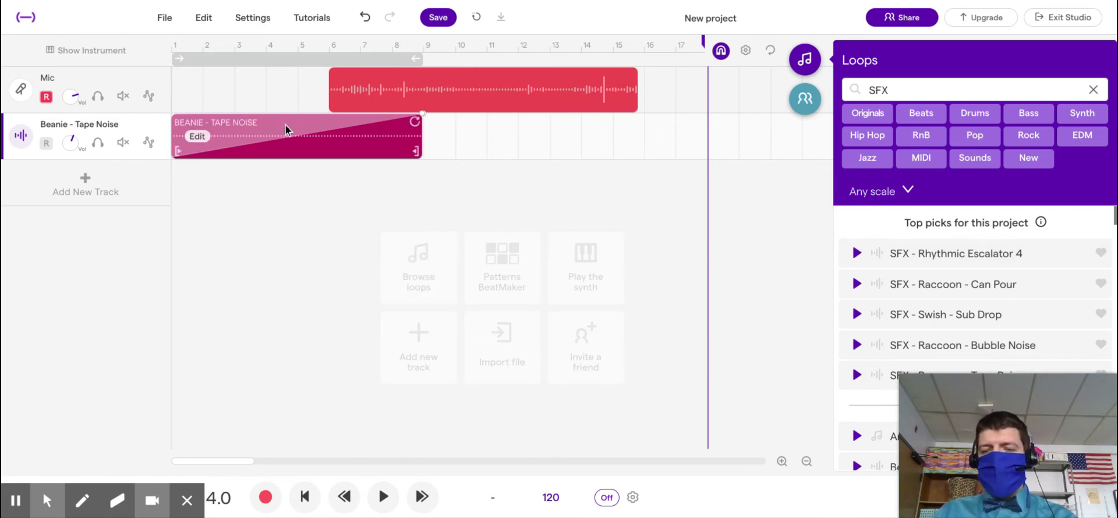
pyautogui.moveTo(298, 115); pyautogui.dragTo(250, 166)
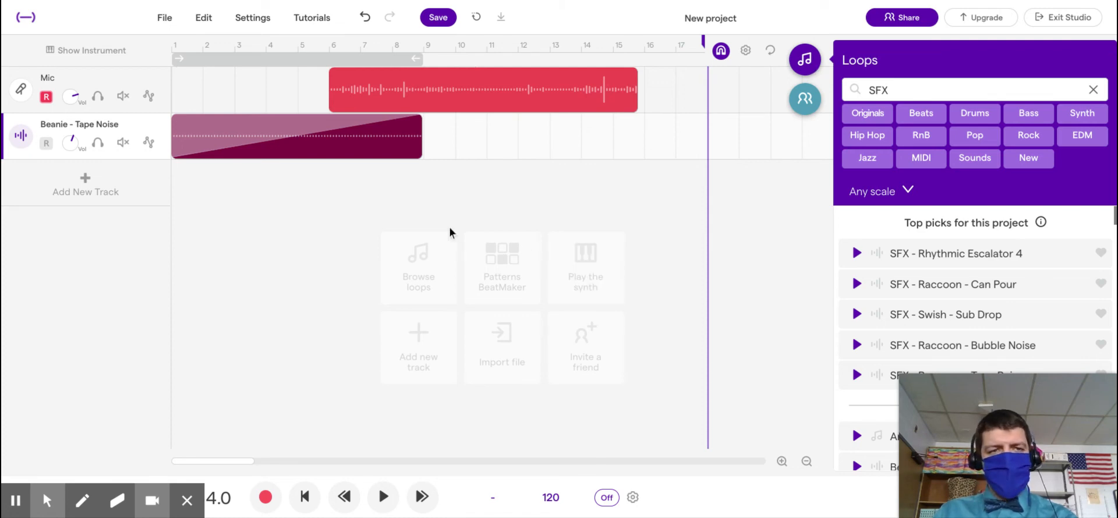
pyautogui.click(174, 75)
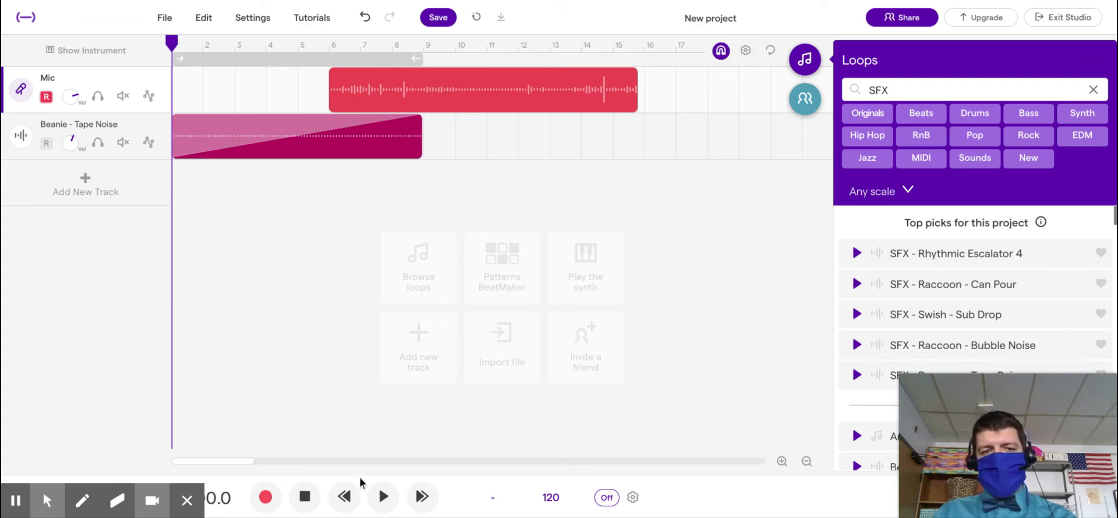
pyautogui.click(383, 497)
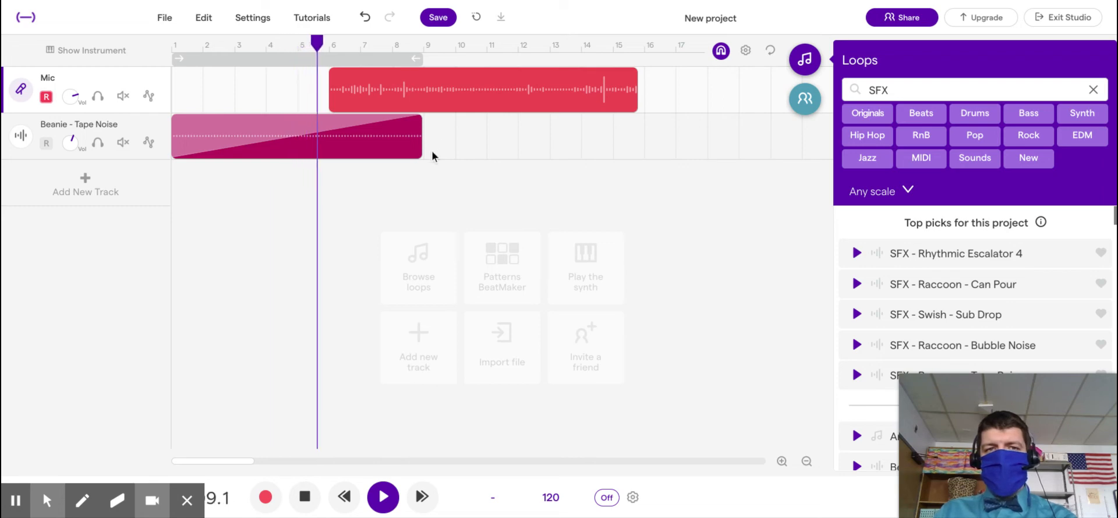
pyautogui.moveTo(345, 100)
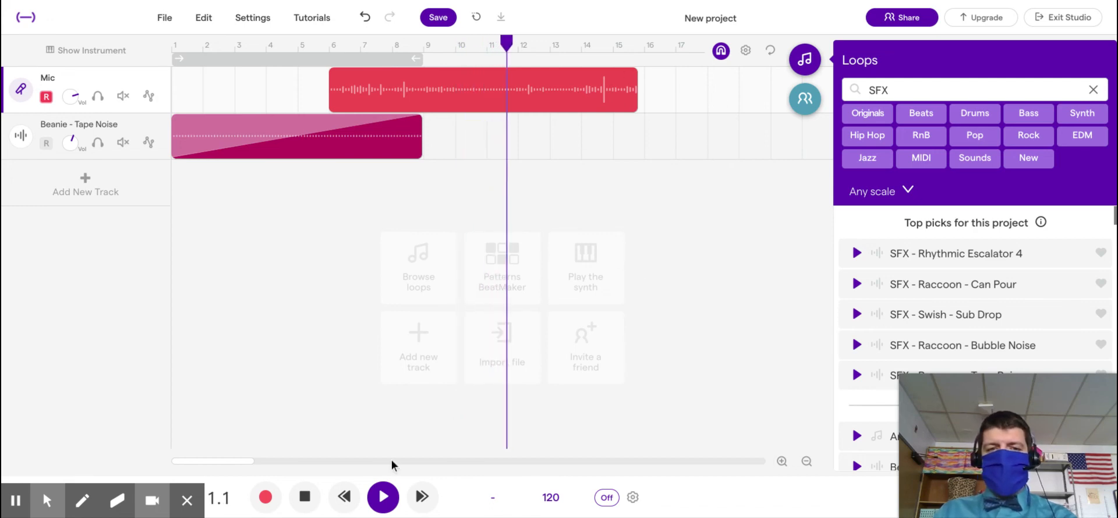
# Step: Stop playback and trim the Mic clip's end from bar 16 back to about bar 14
pyautogui.click(304, 497)
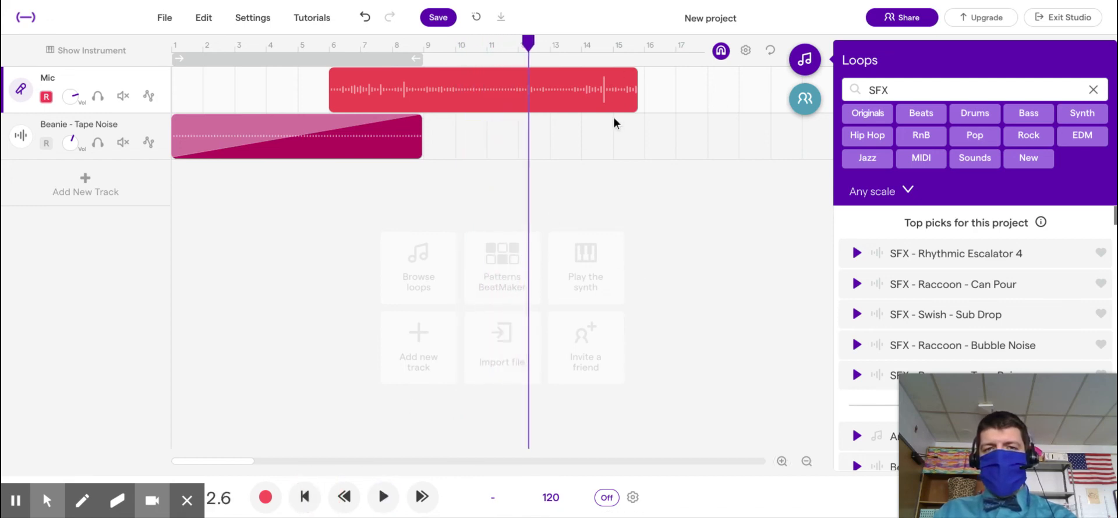
pyautogui.moveTo(636, 88); pyautogui.dragTo(572, 88)
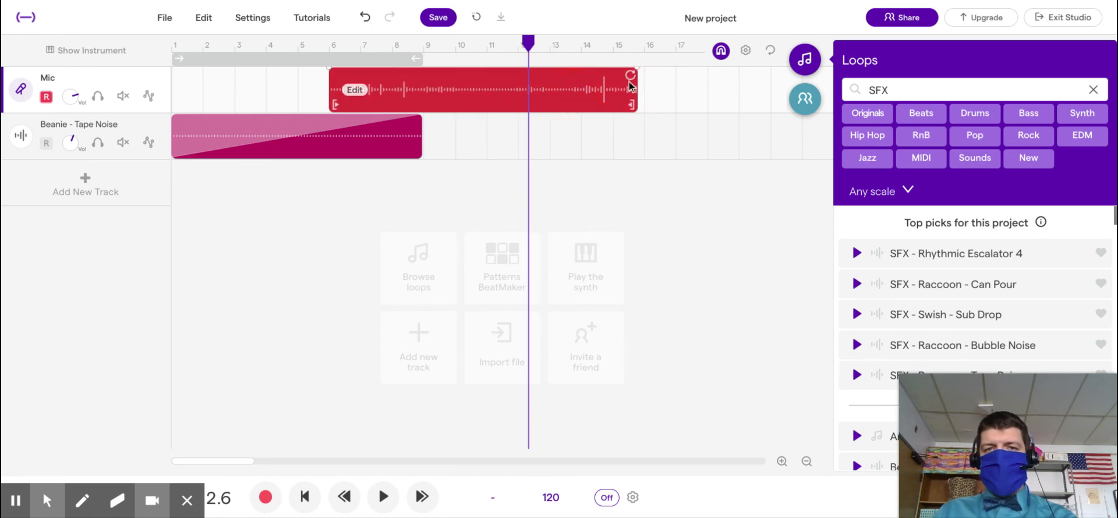
pyautogui.moveTo(638, 99); pyautogui.dragTo(589, 100)
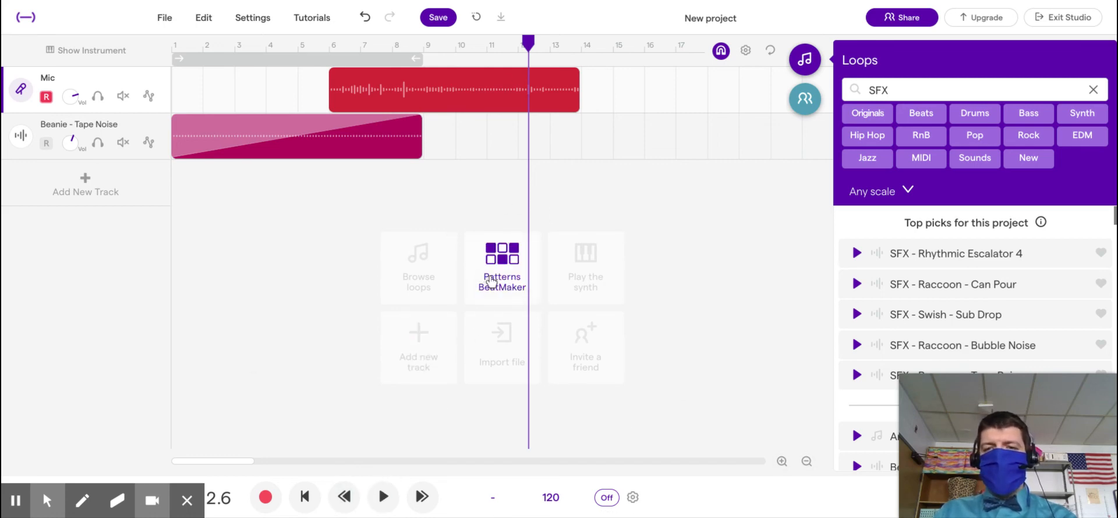
pyautogui.click(69, 184)
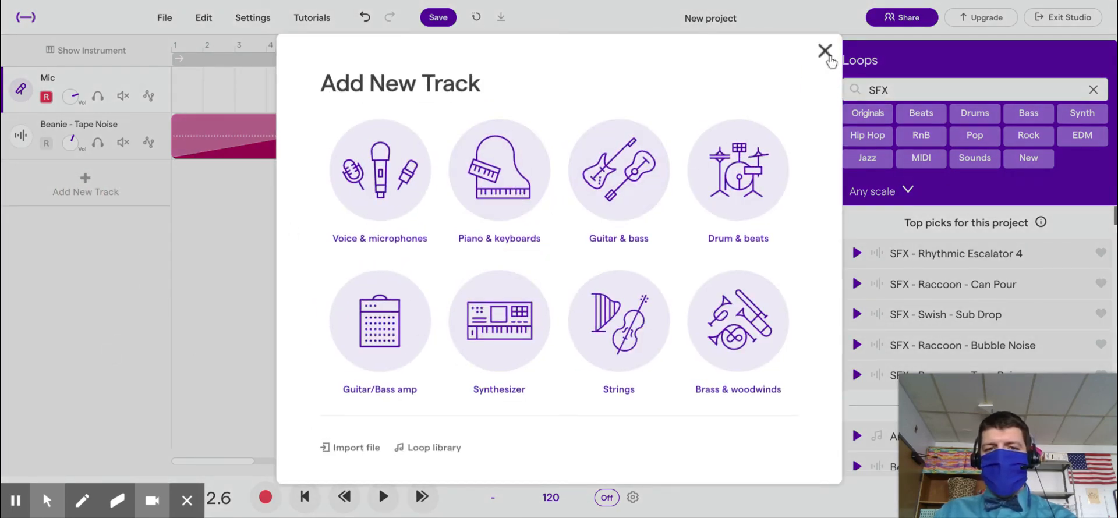
pyautogui.click(825, 52)
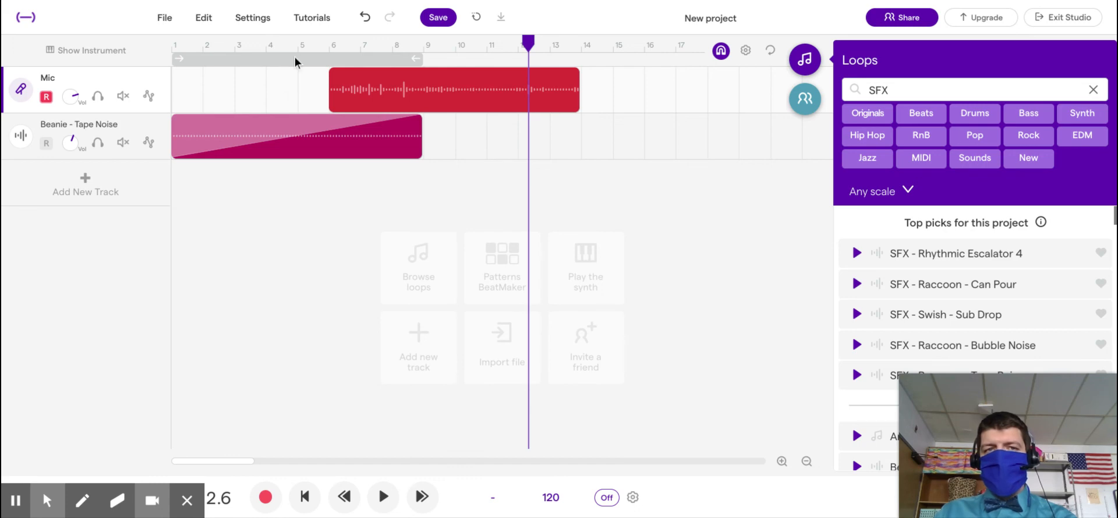
pyautogui.click(327, 221)
pyautogui.click(158, 177)
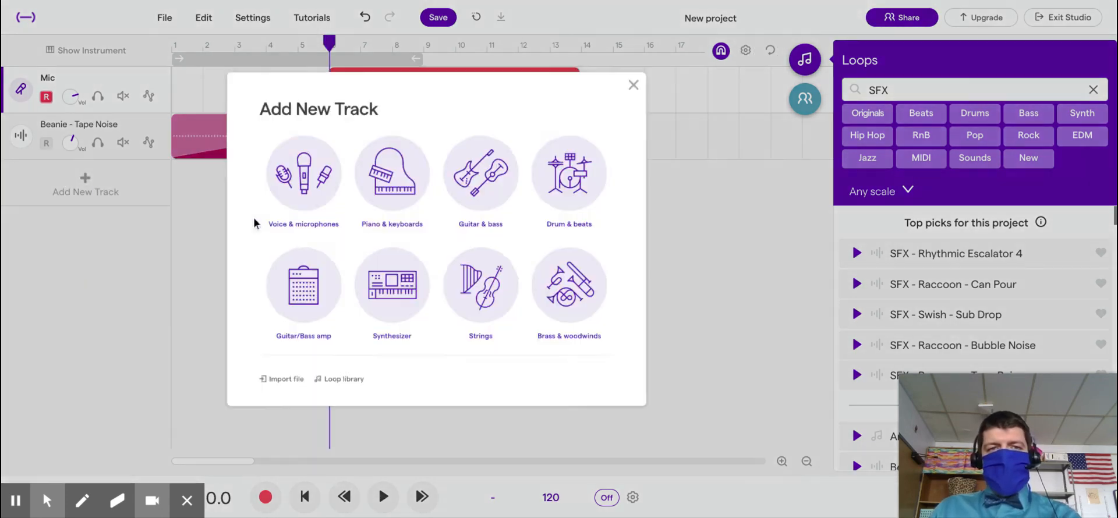
pyautogui.click(823, 50)
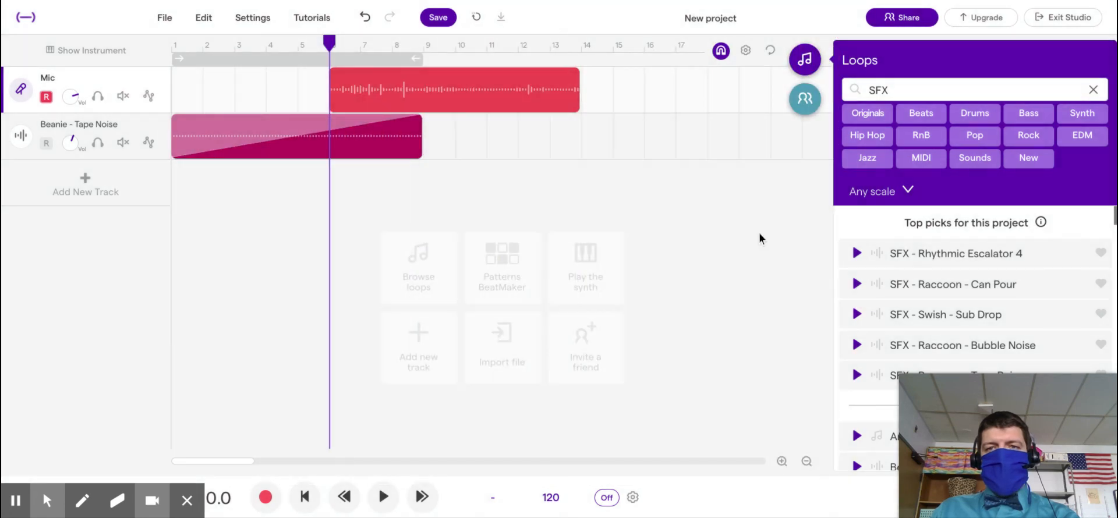
# Step: Change the project title from 'New project' to 'Example' and save
pyautogui.click(438, 18)
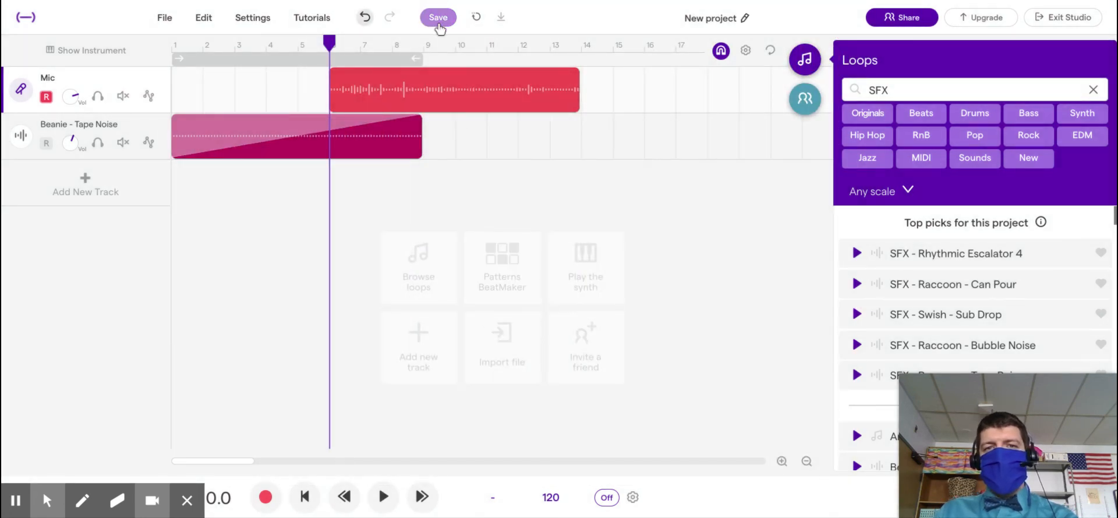
pyautogui.click(702, 21)
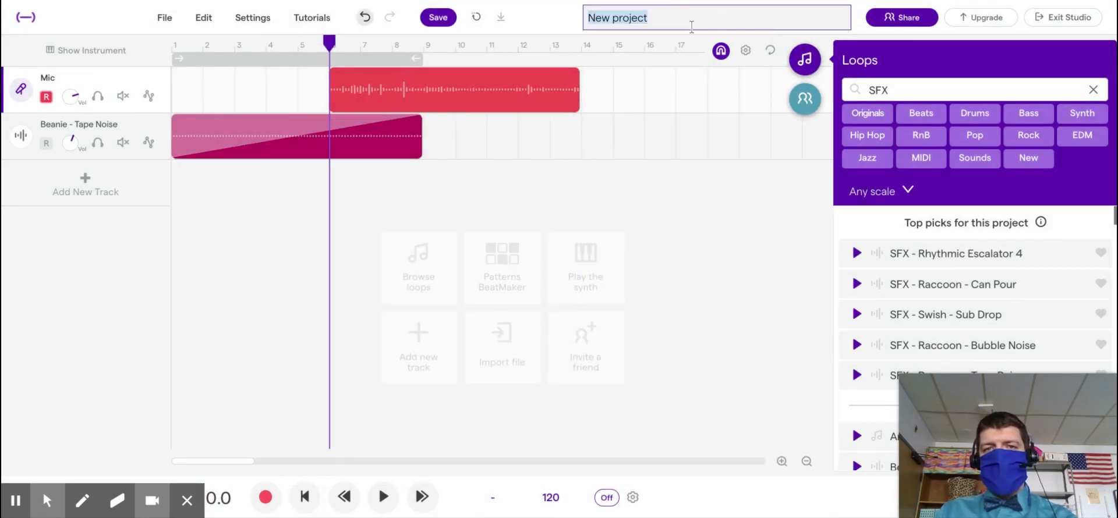
pyautogui.write('Example')
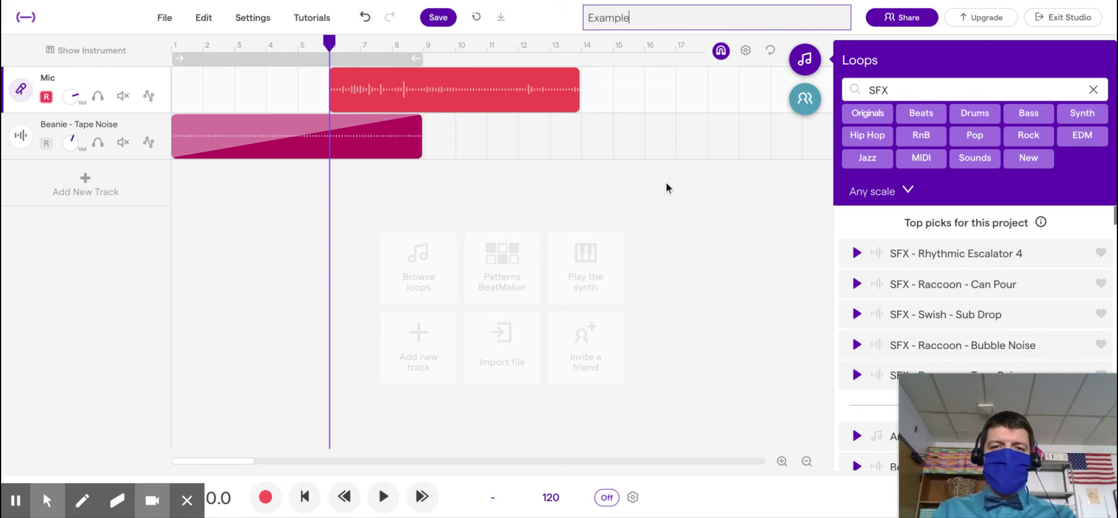
pyautogui.click(655, 231)
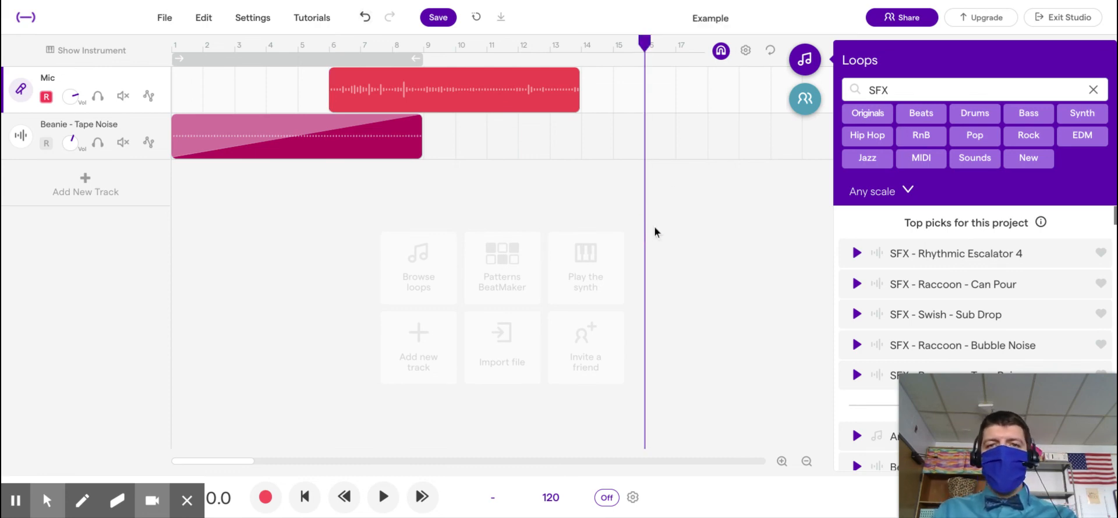
pyautogui.click(449, 17)
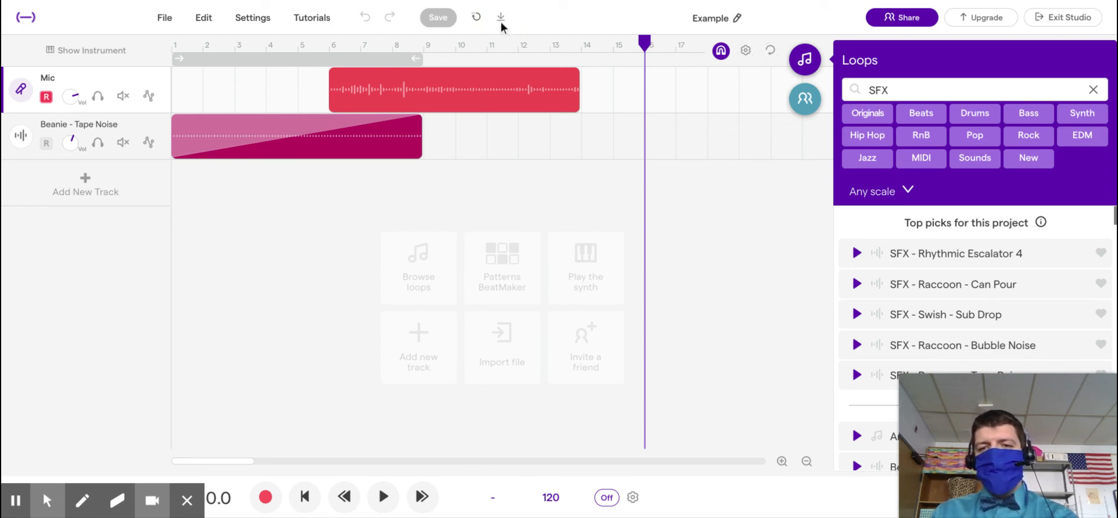
# Step: Let the Example project finish saving, then move the playhead along the timeline
pyautogui.moveTo(1041, 377)
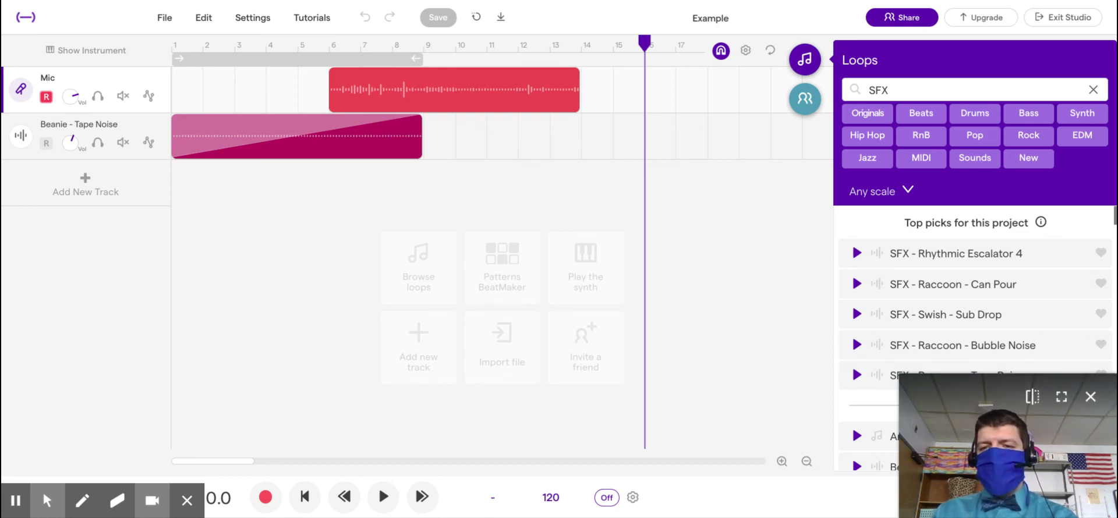
pyautogui.click(753, 359)
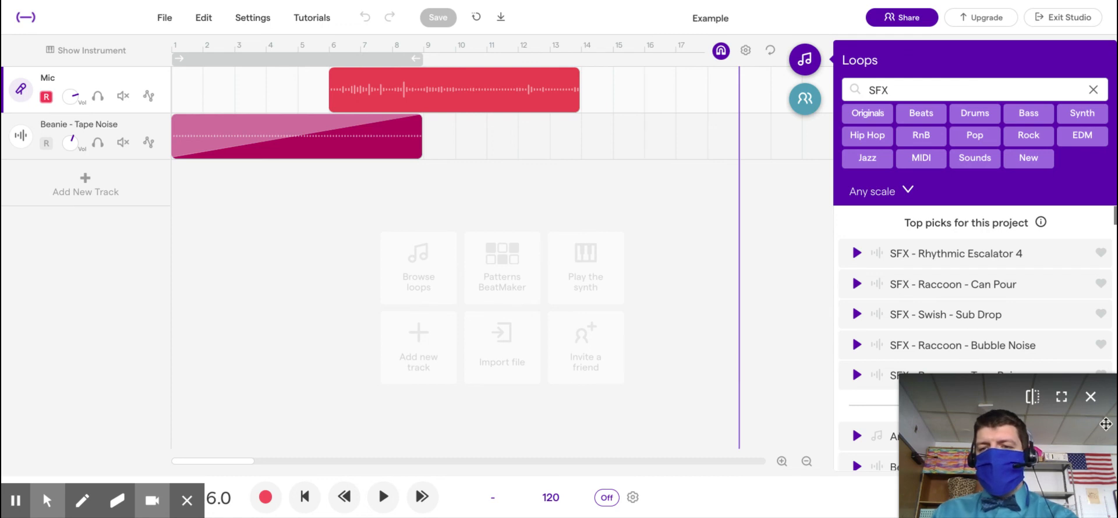